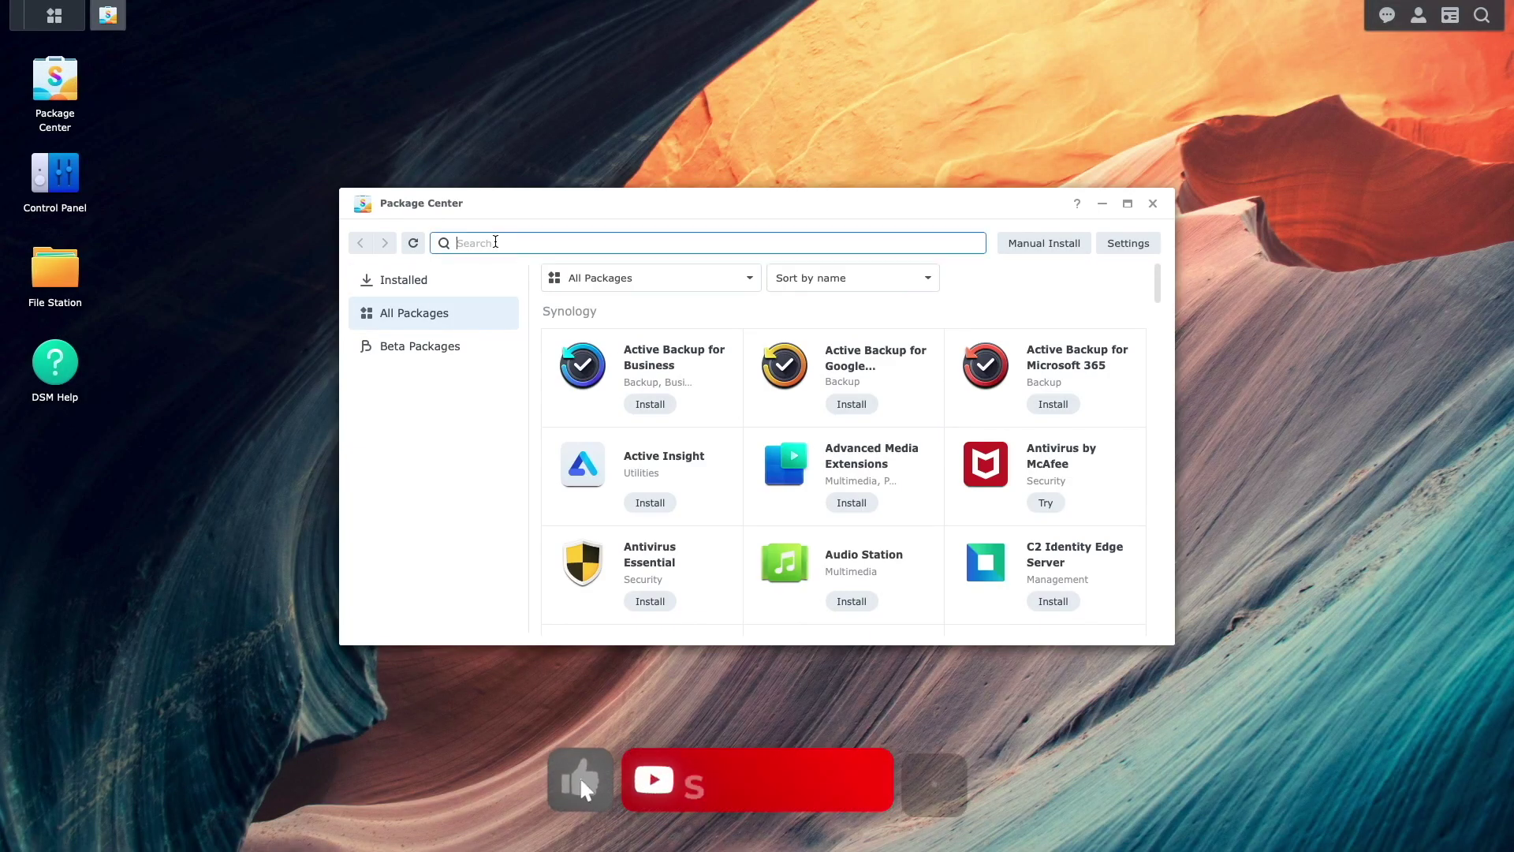
Find the Docker package in Package Center and install it
{"action": "type", "text": "docker"}
{"action": "left_click", "coordinate": [648, 370]}
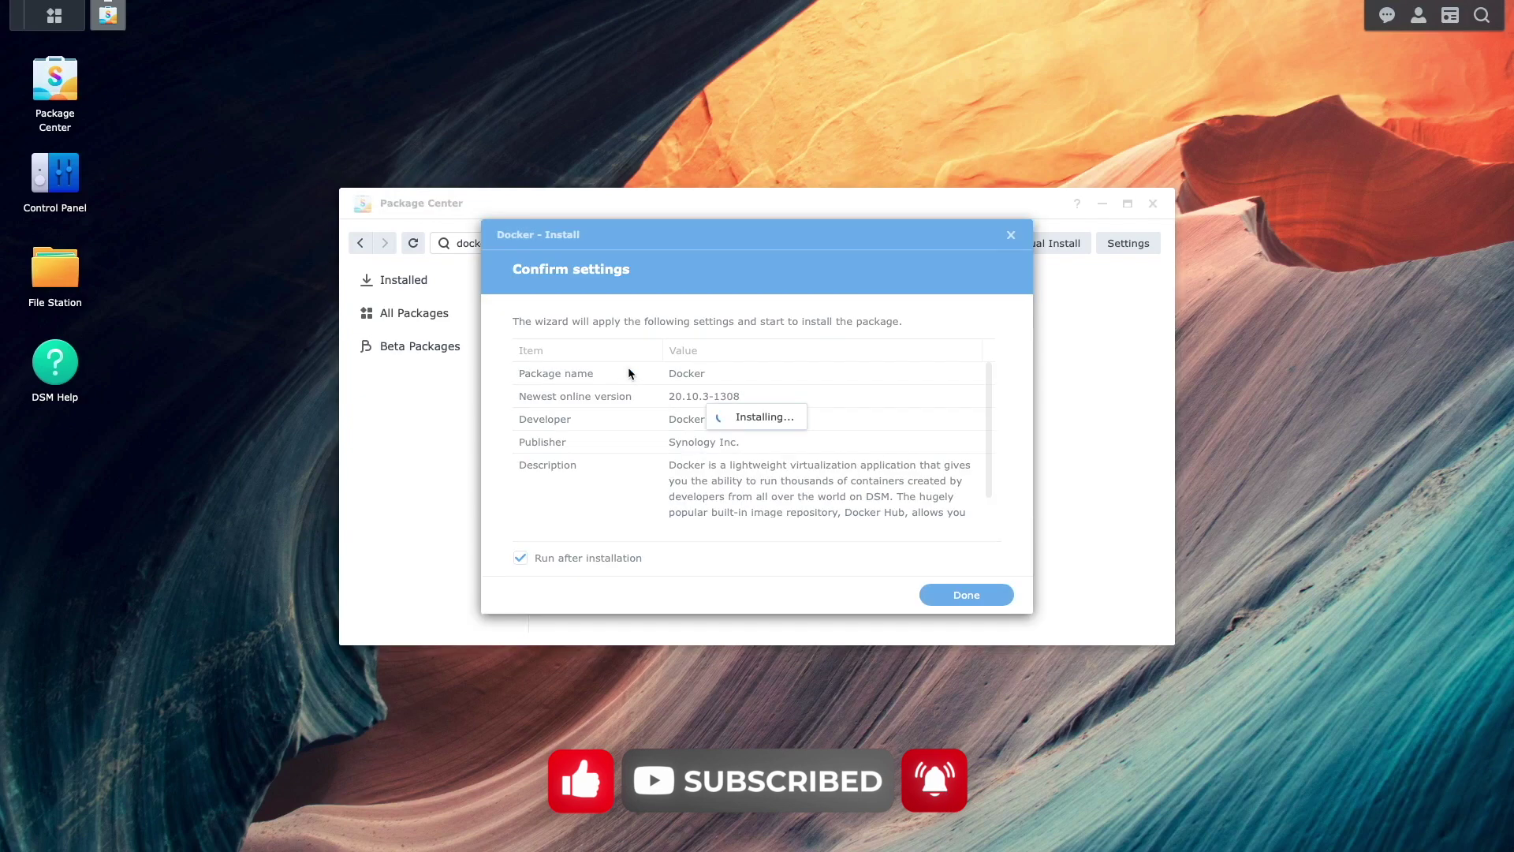
{"action": "left_click", "coordinate": [1154, 203]}
Enable the SSH service on port 22 under Terminal & SNMP and apply it
{"action": "left_click", "coordinate": [71, 196]}
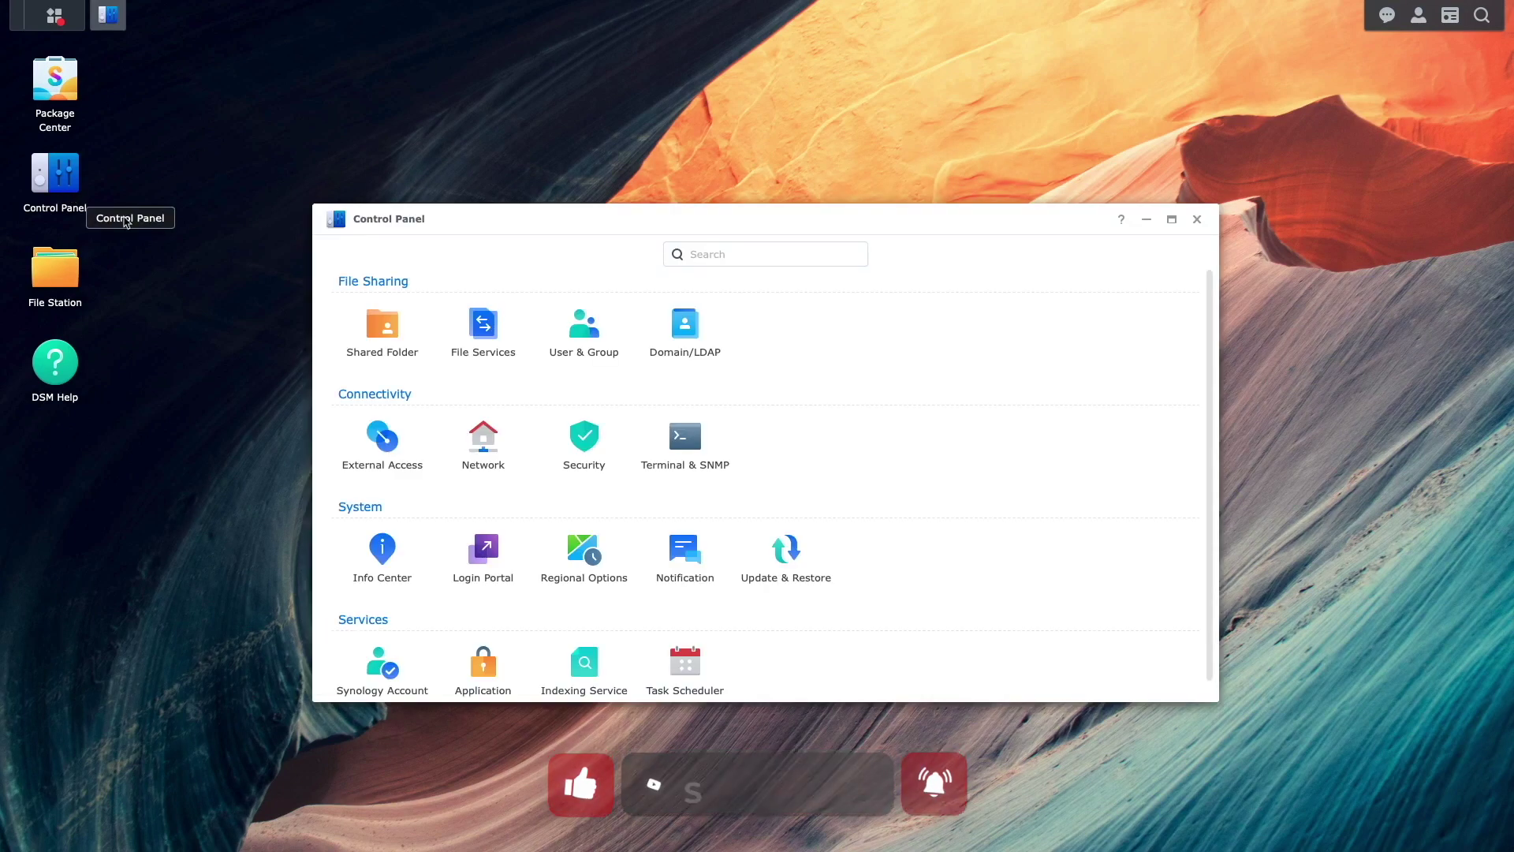
{"action": "left_click", "coordinate": [680, 444]}
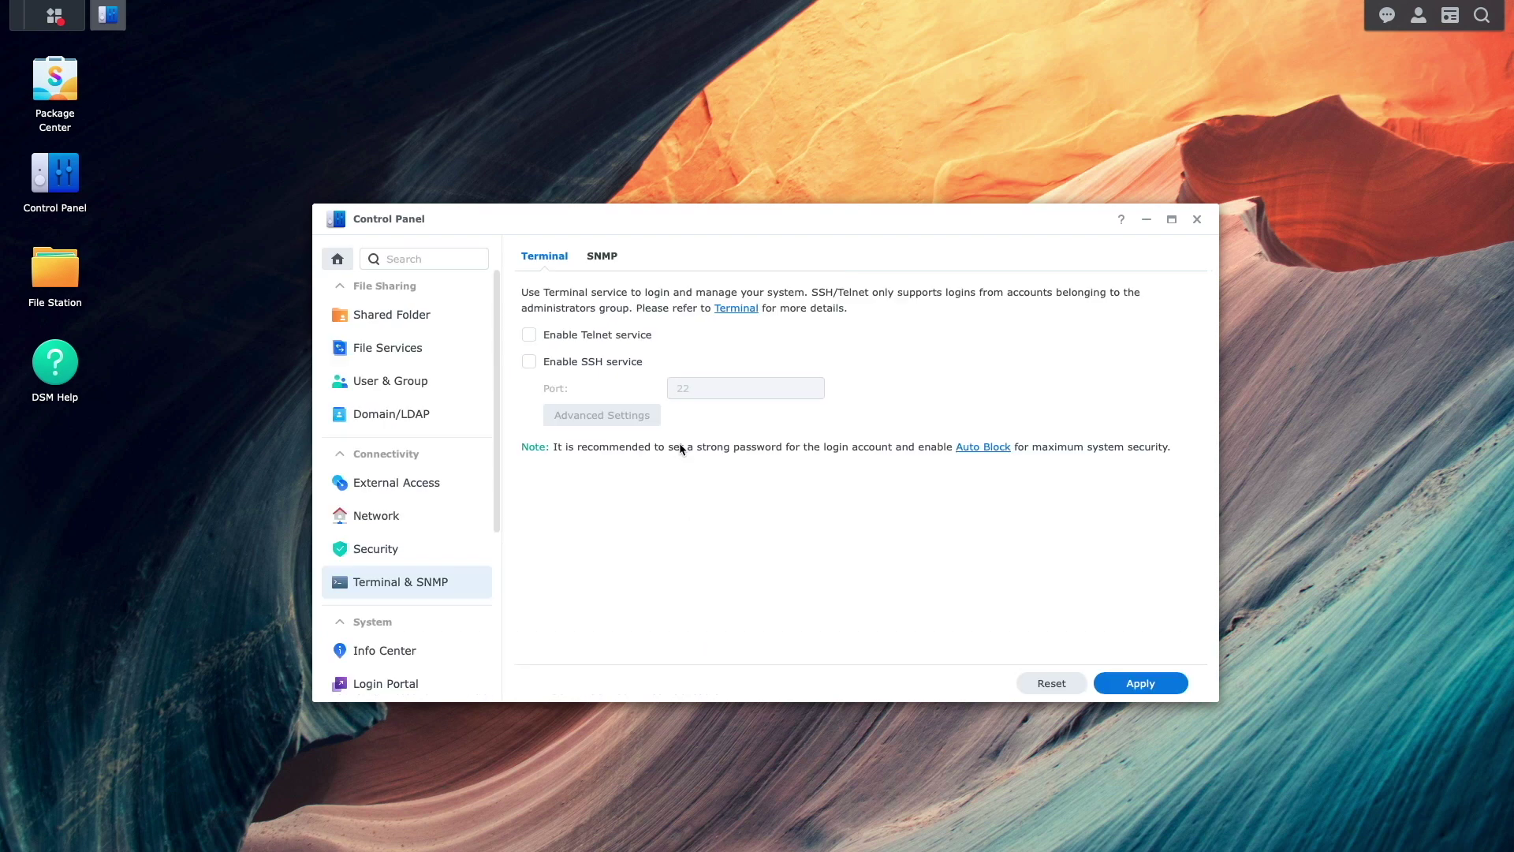
{"action": "left_click", "coordinate": [609, 363]}
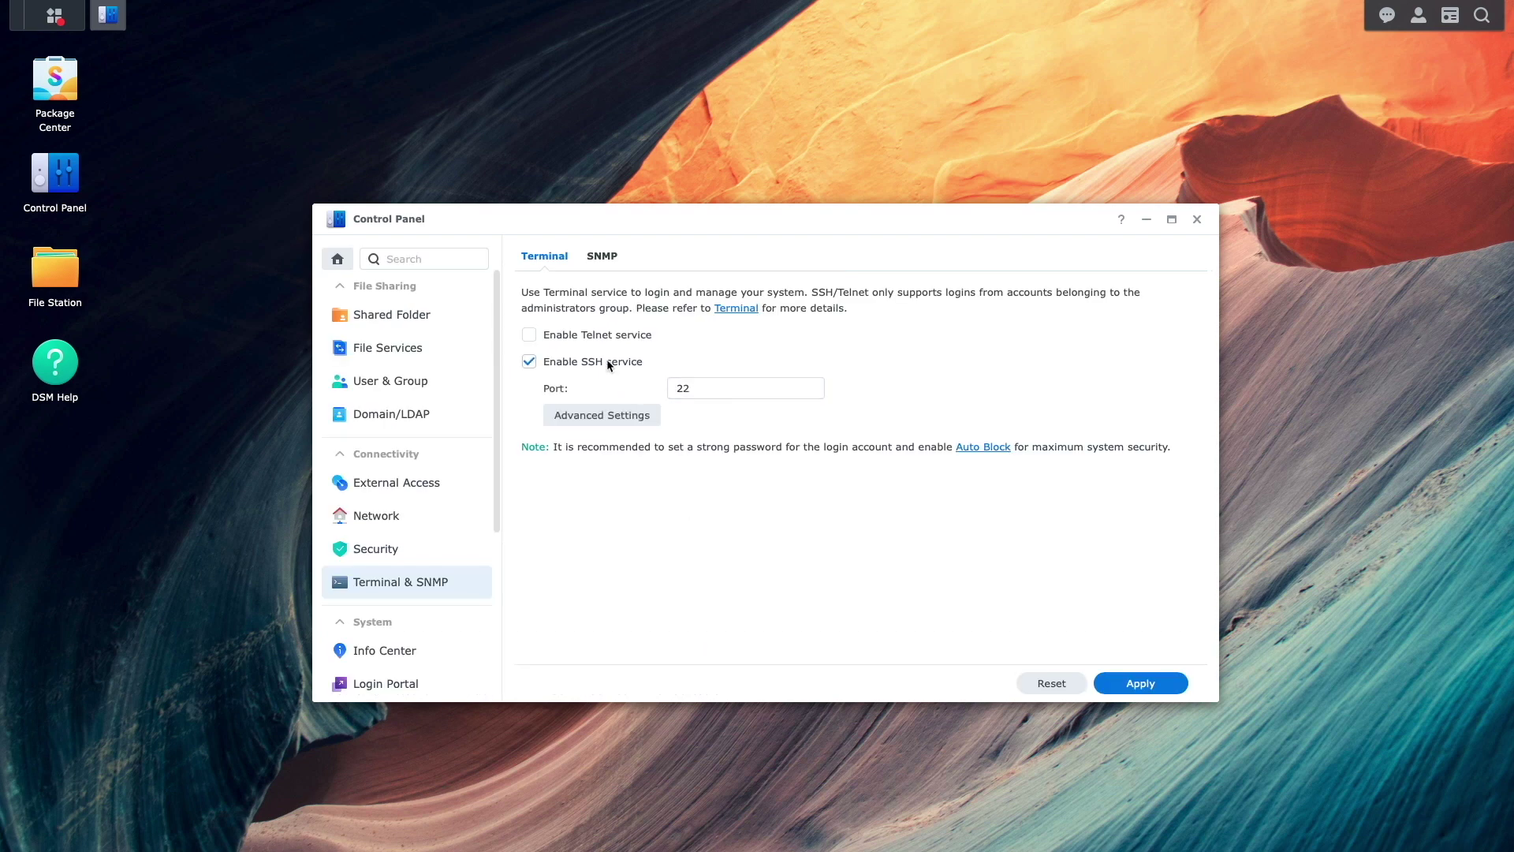
{"action": "left_click", "coordinate": [1111, 686]}
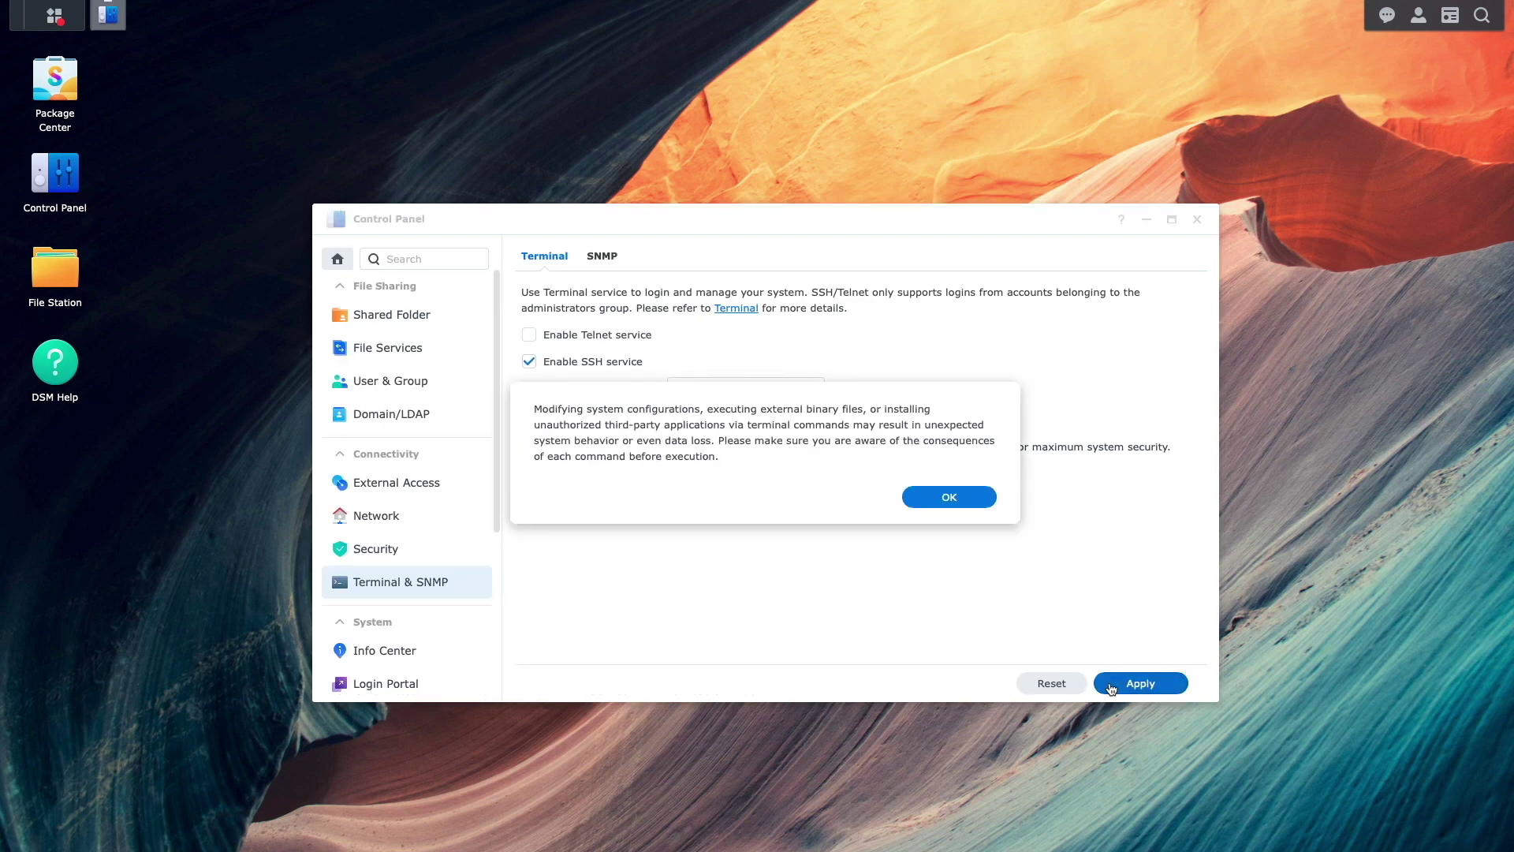
{"action": "left_click", "coordinate": [980, 503]}
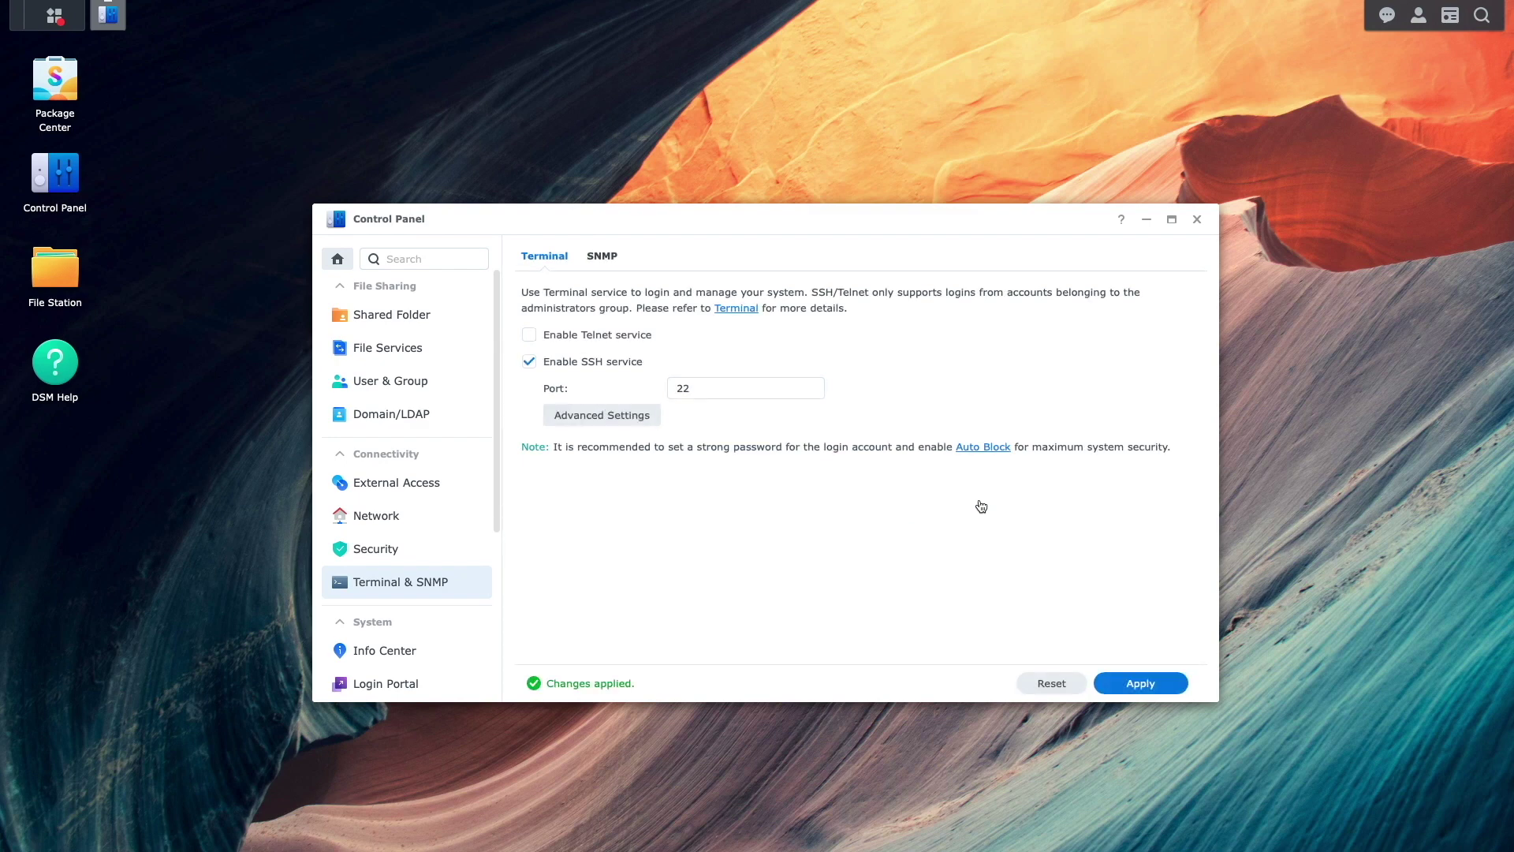
{"action": "left_click", "coordinate": [1198, 219]}
Launch Docker and search its registry for 'linkding'
{"action": "left_click", "coordinate": [68, 22]}
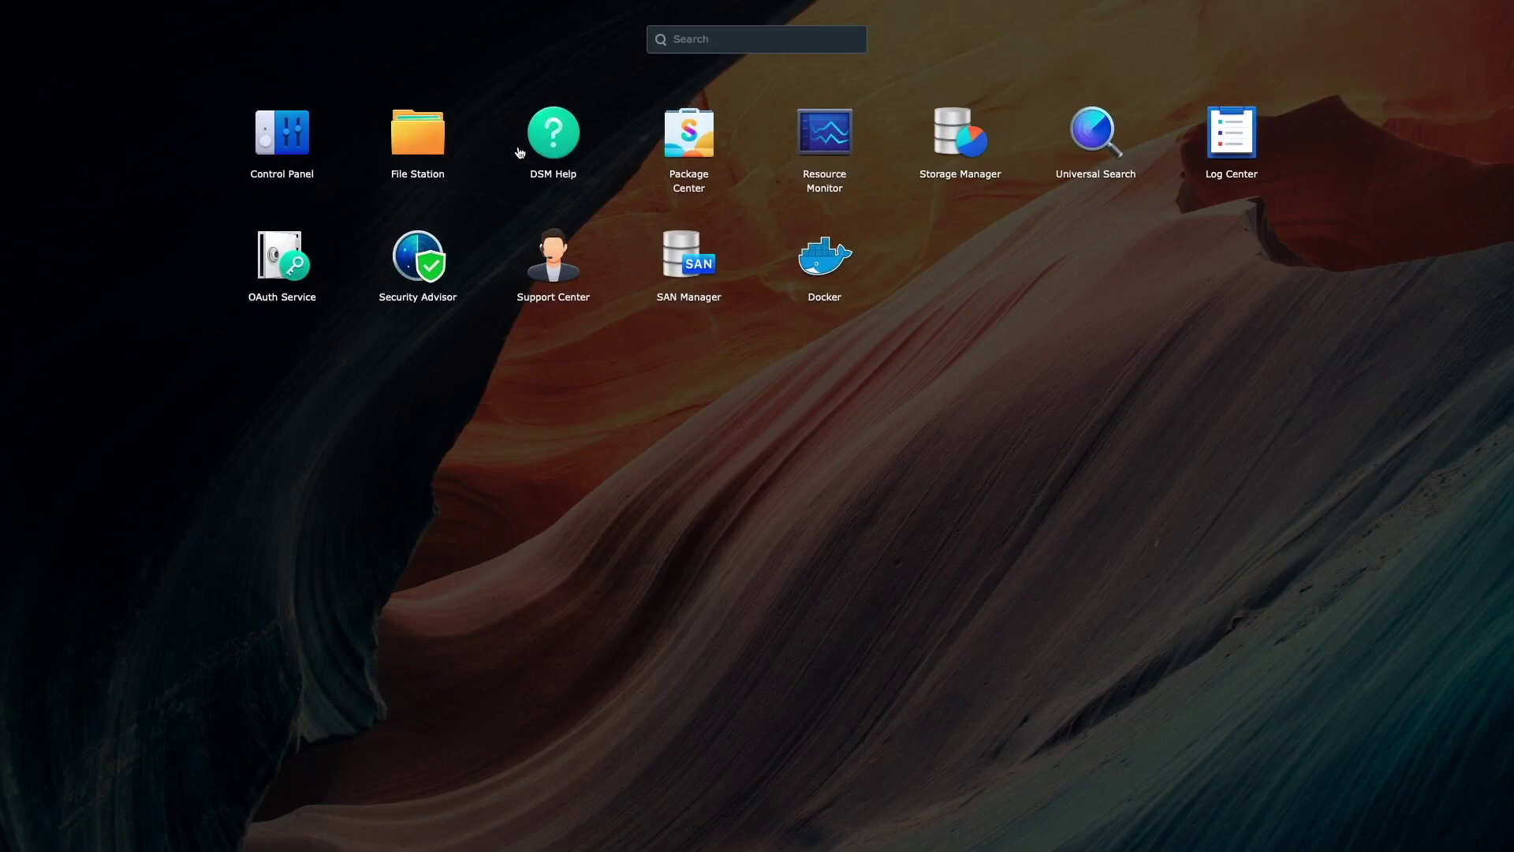
{"action": "left_click", "coordinate": [797, 237]}
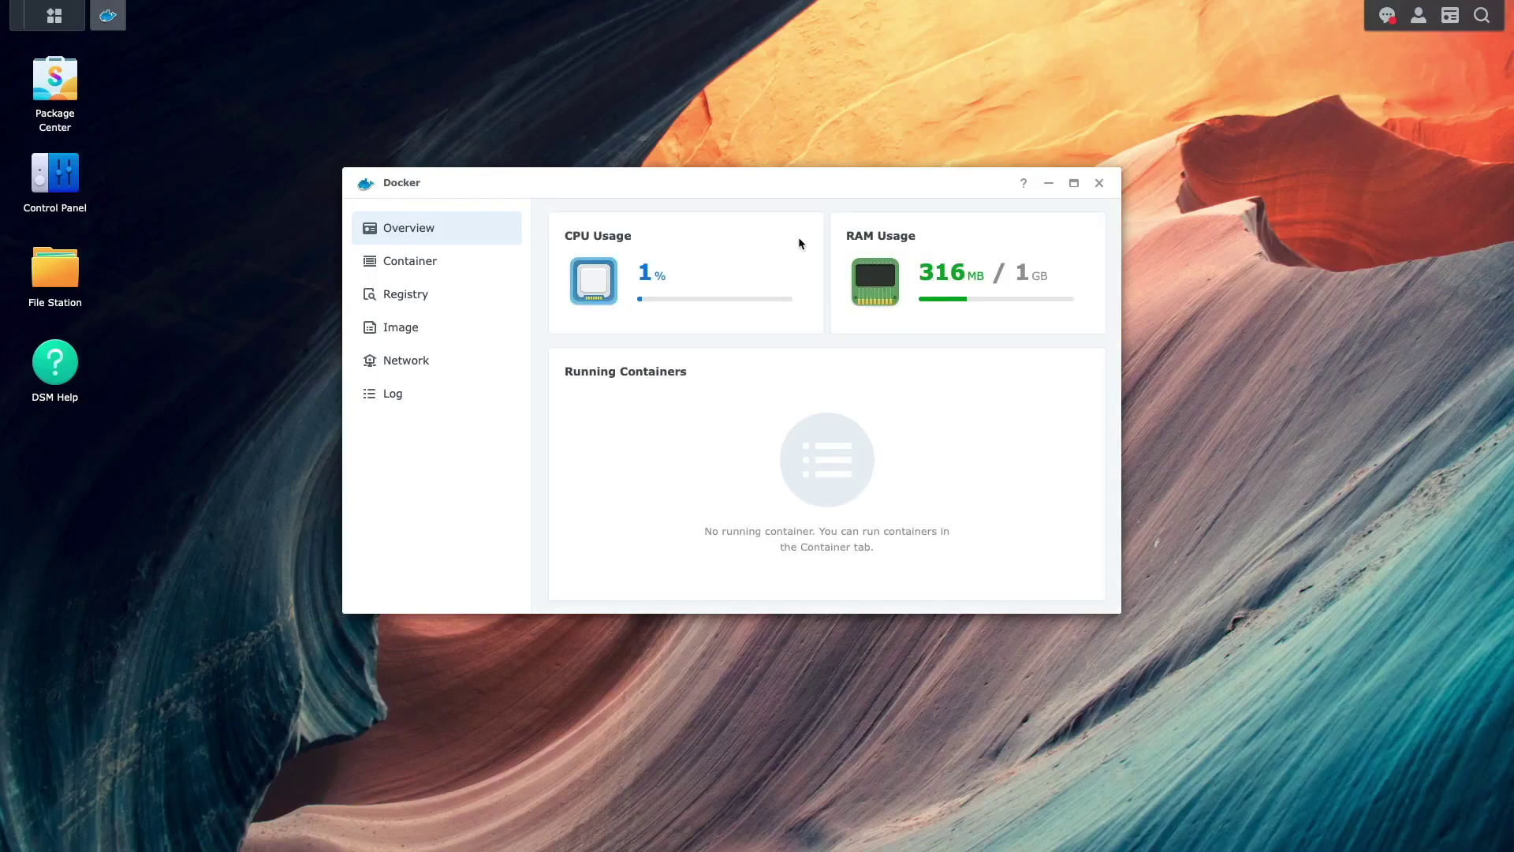
{"action": "left_click", "coordinate": [483, 297]}
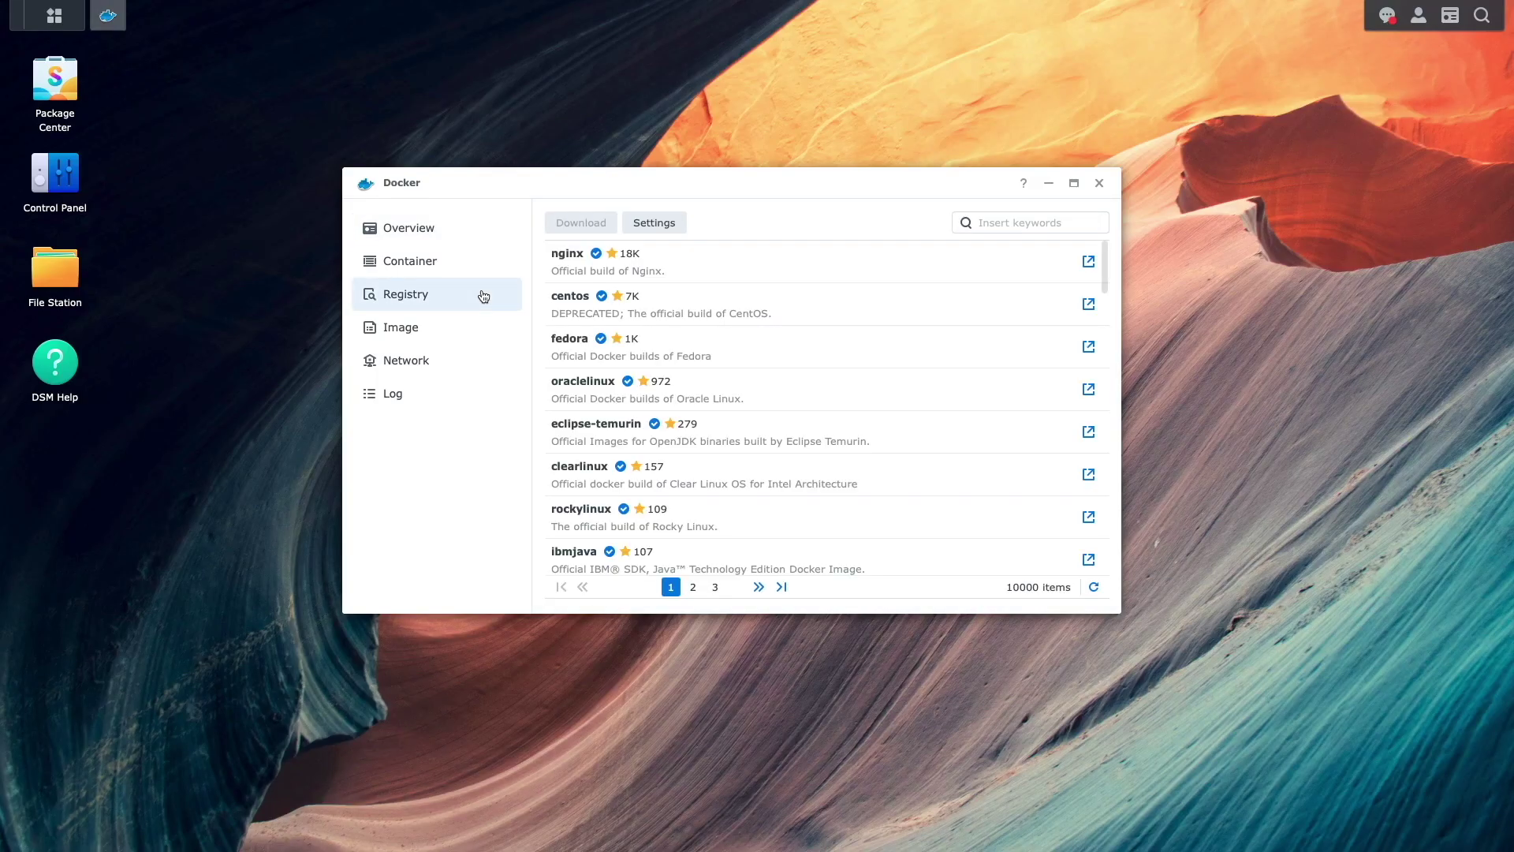
{"action": "left_click", "coordinate": [980, 222]}
{"action": "type", "text": "linkding"}
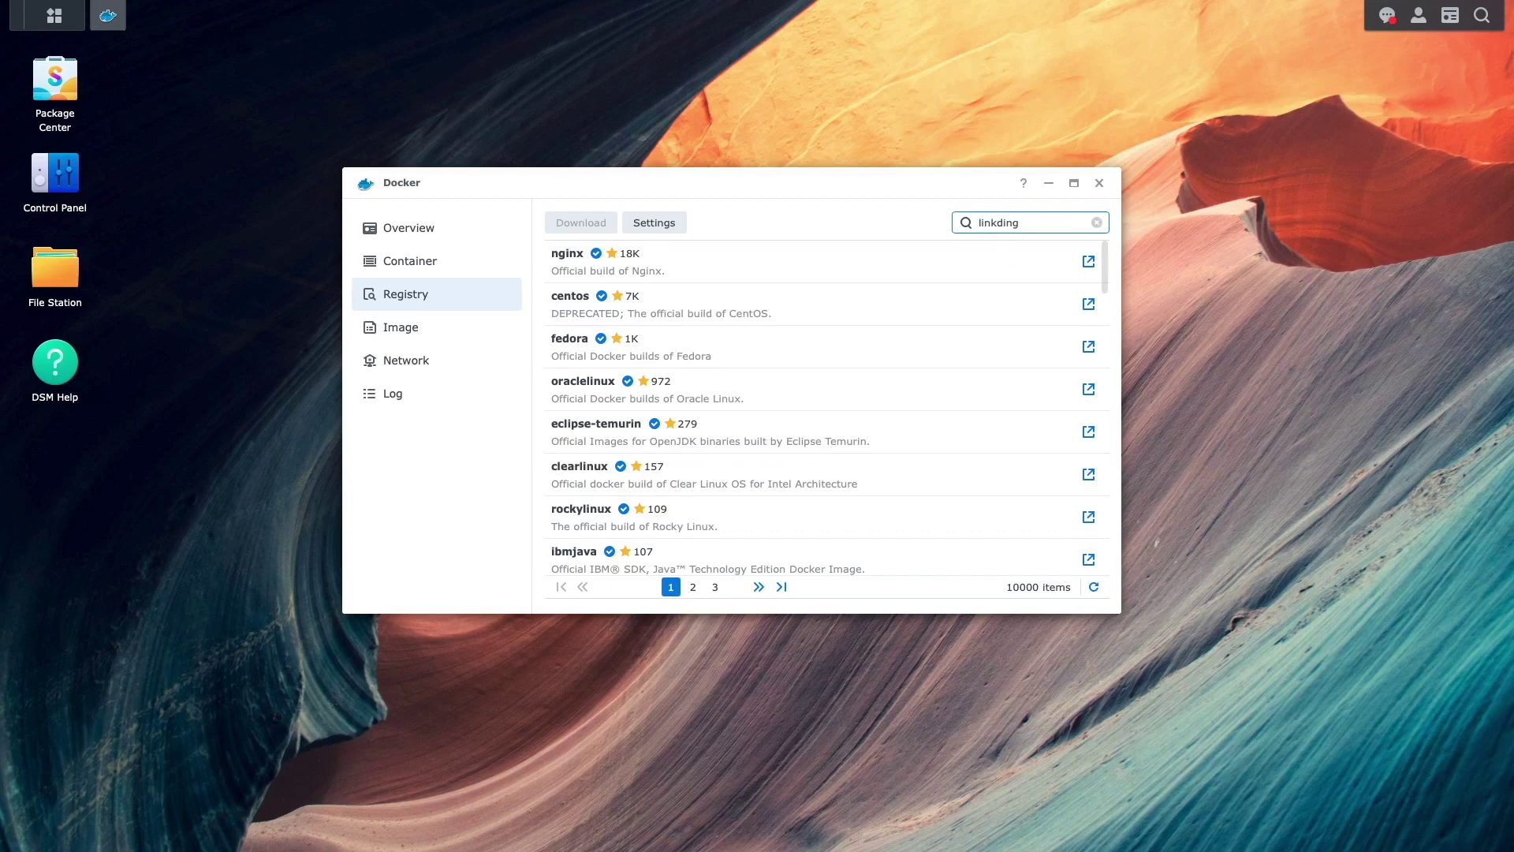
{"action": "key", "text": "Return"}
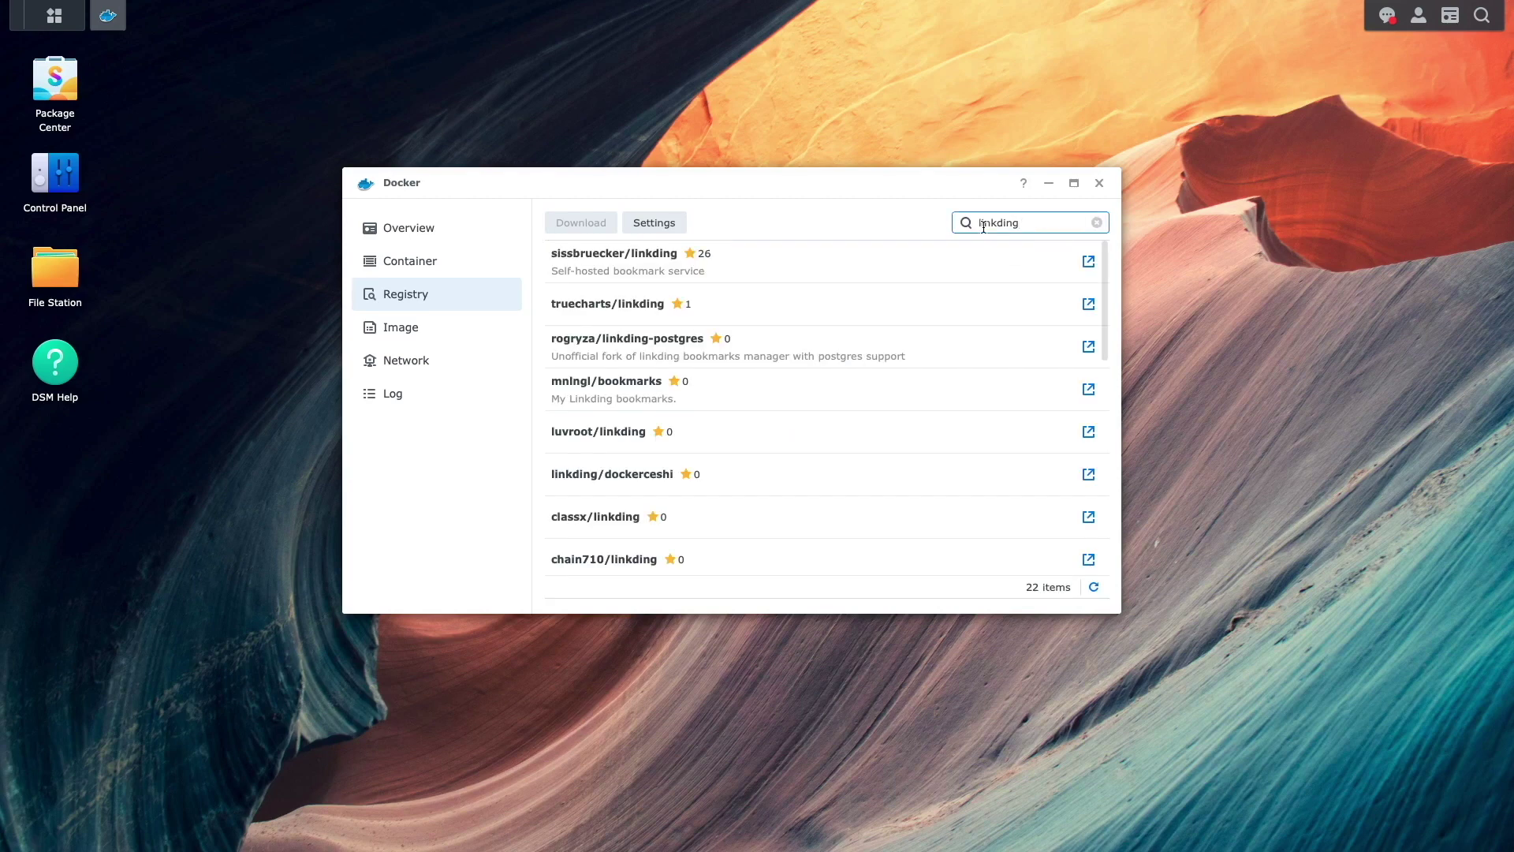
Download the sissbruecker/linkding image with the latest tag and view local images
{"action": "left_click", "coordinate": [802, 257]}
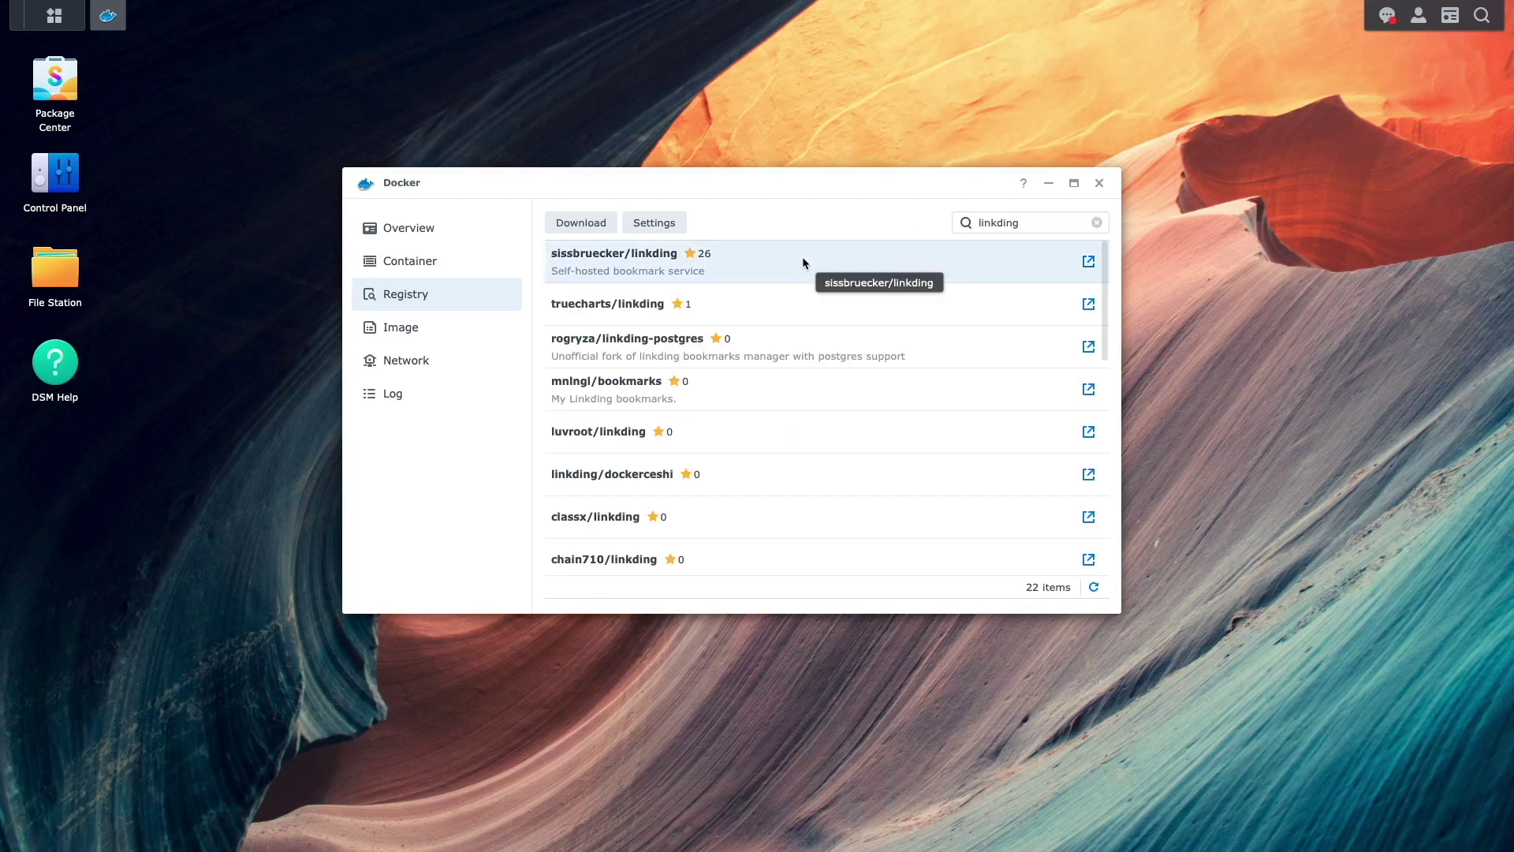
{"action": "left_click", "coordinate": [613, 223]}
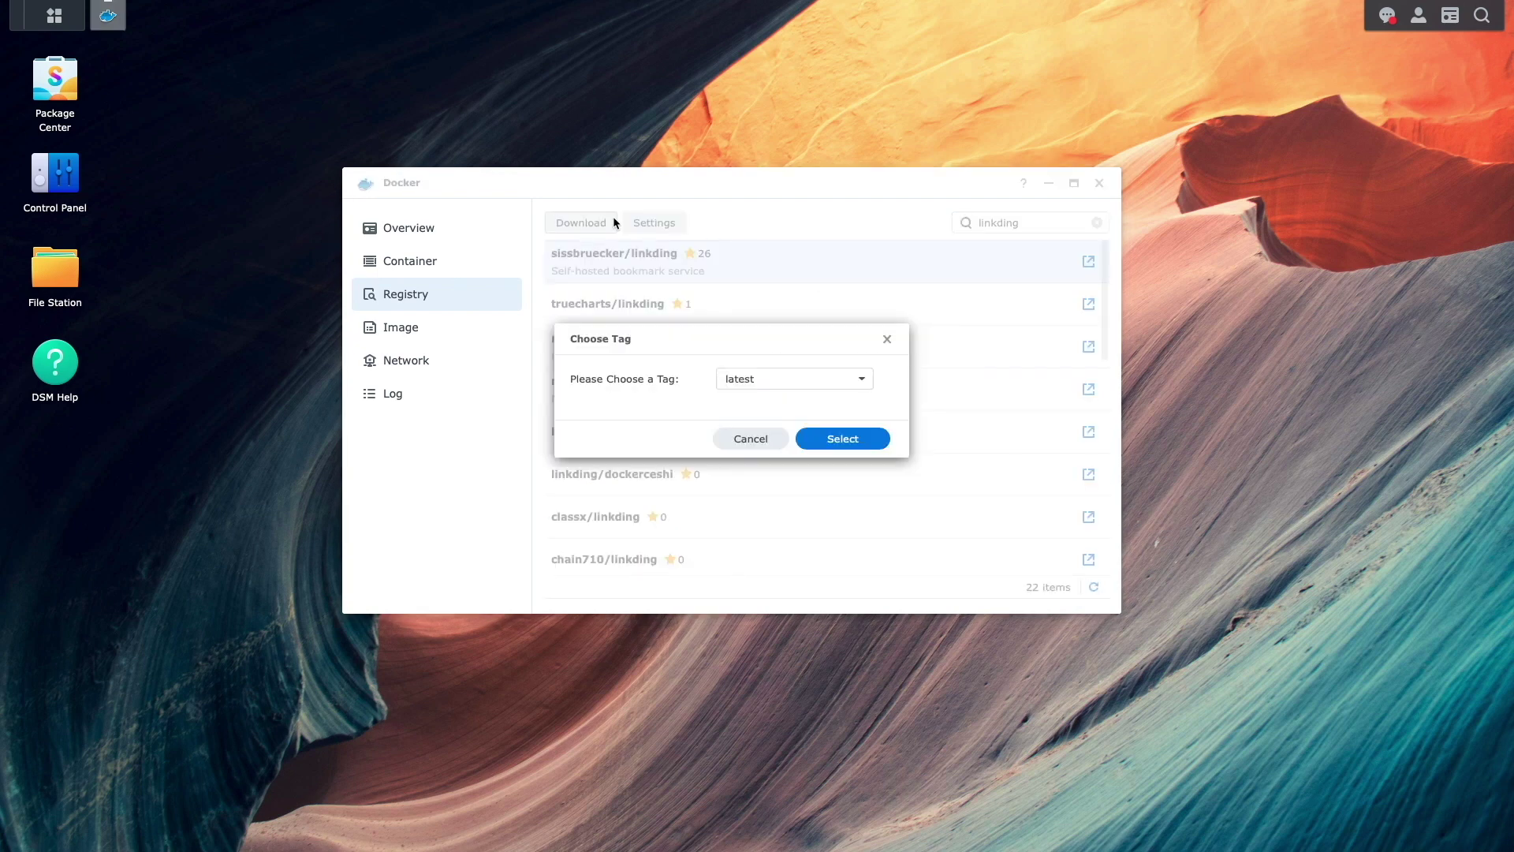
{"action": "left_click", "coordinate": [805, 440]}
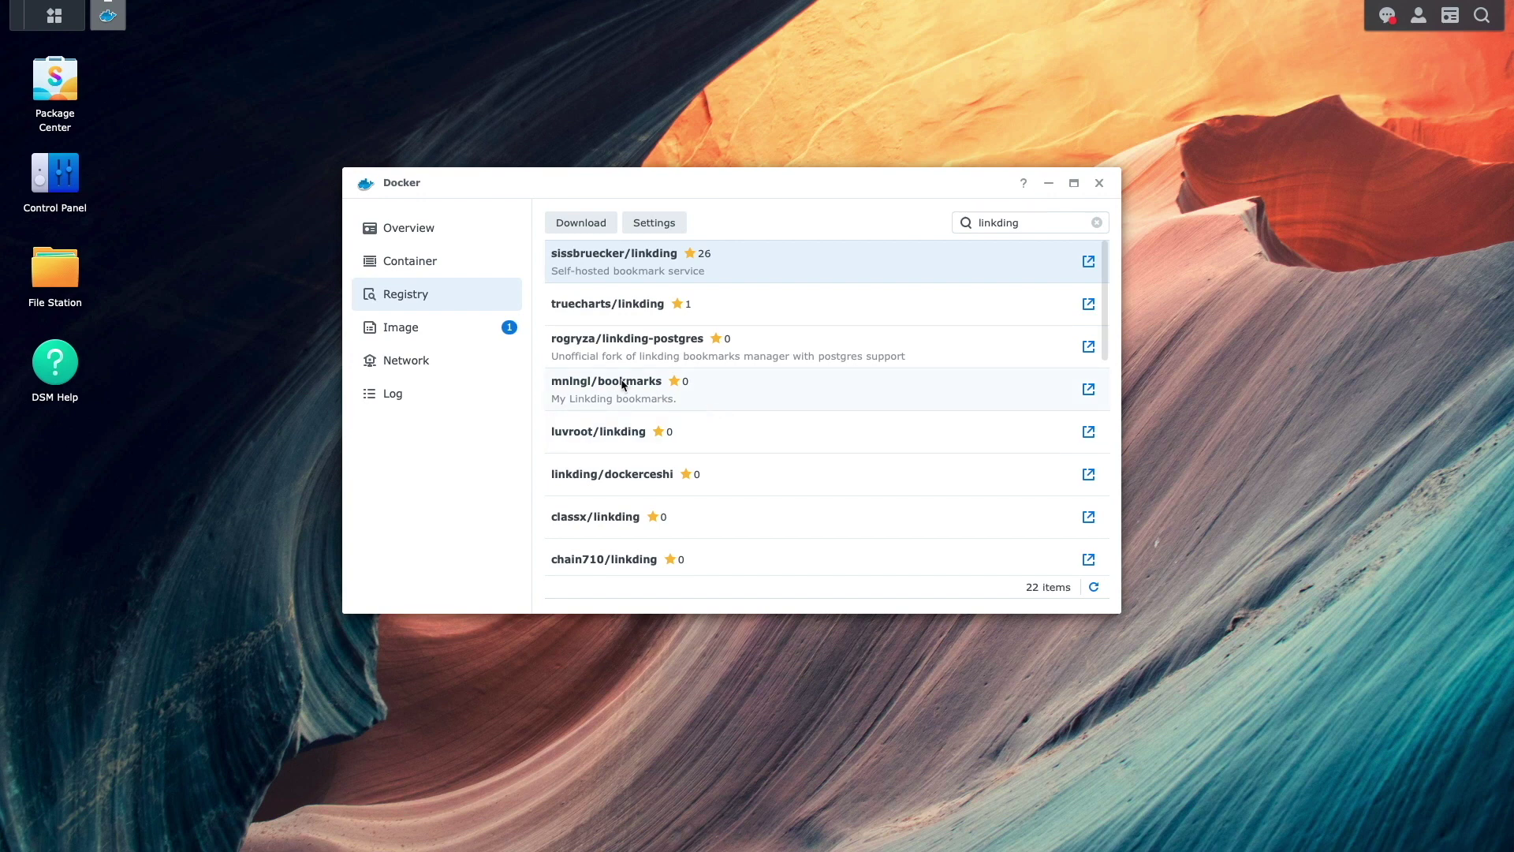
{"action": "left_click", "coordinate": [464, 334]}
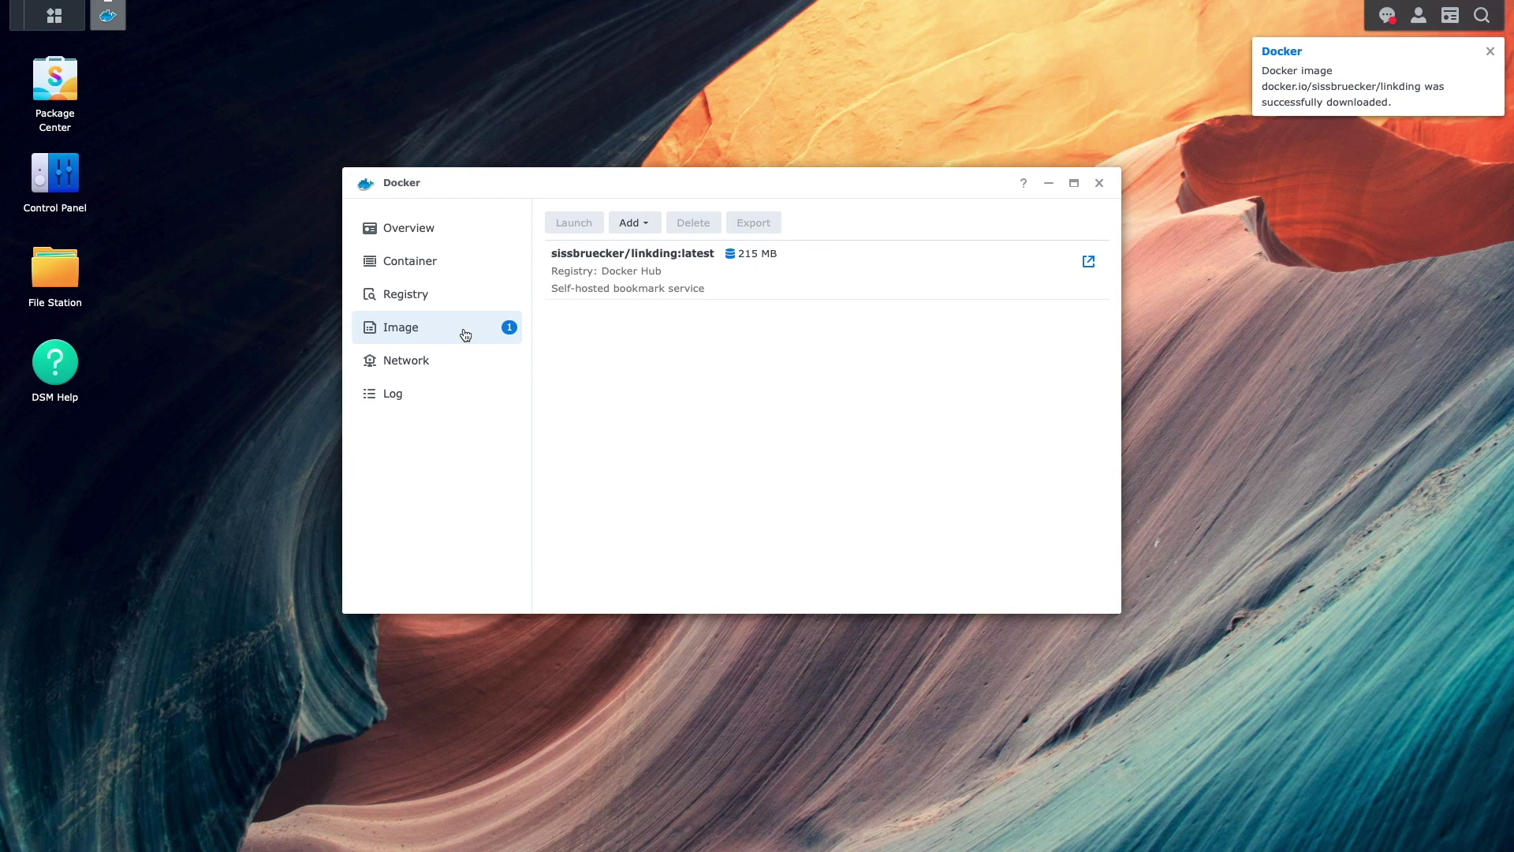
Launch a bridge-network container from the image, named linkding, with auto-restart enabled
{"action": "left_click", "coordinate": [586, 289]}
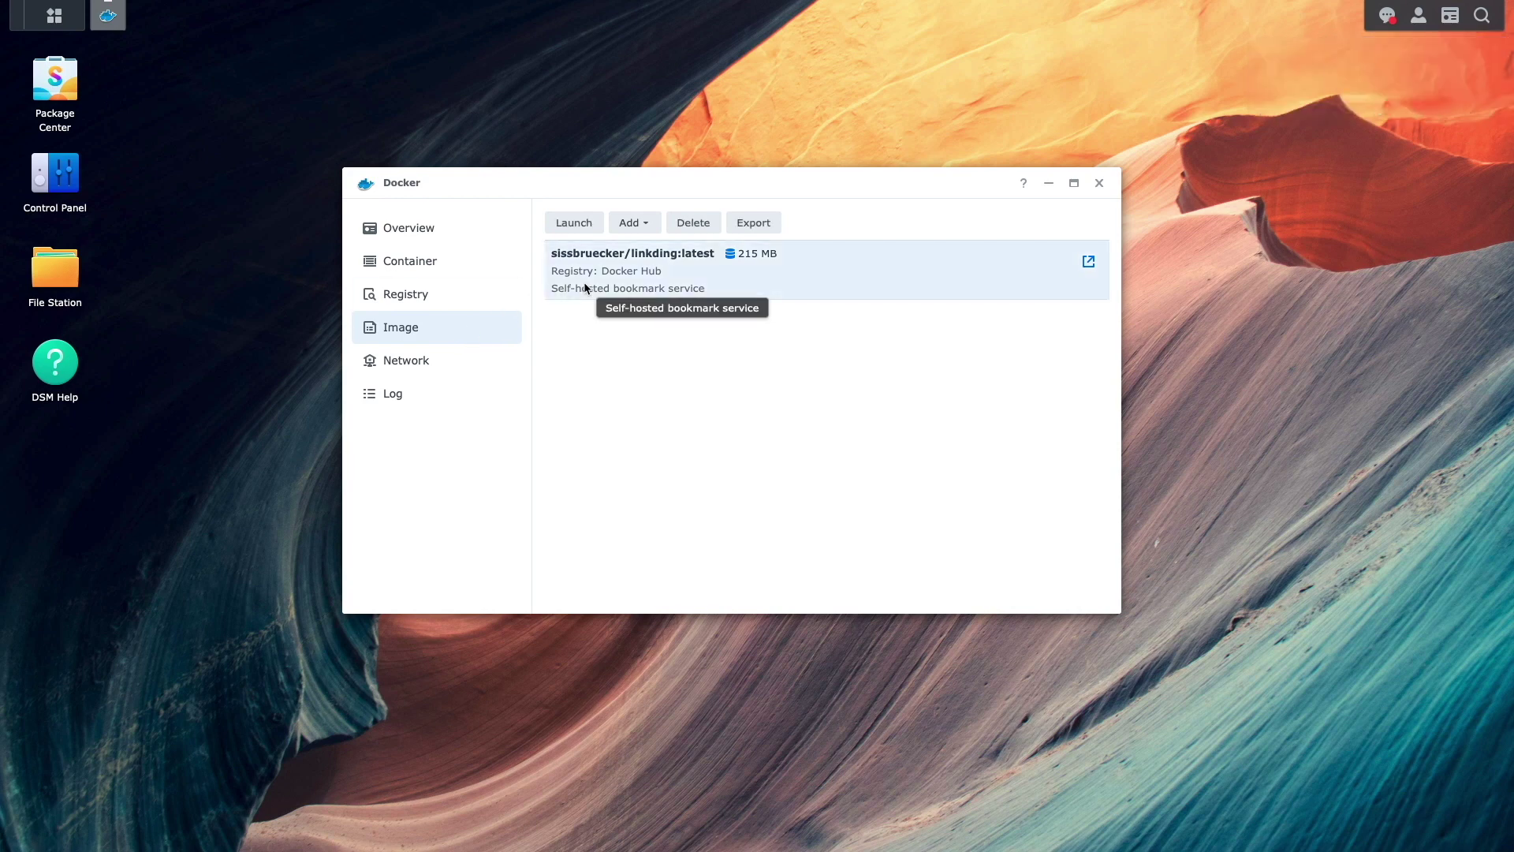
{"action": "left_click", "coordinate": [560, 225]}
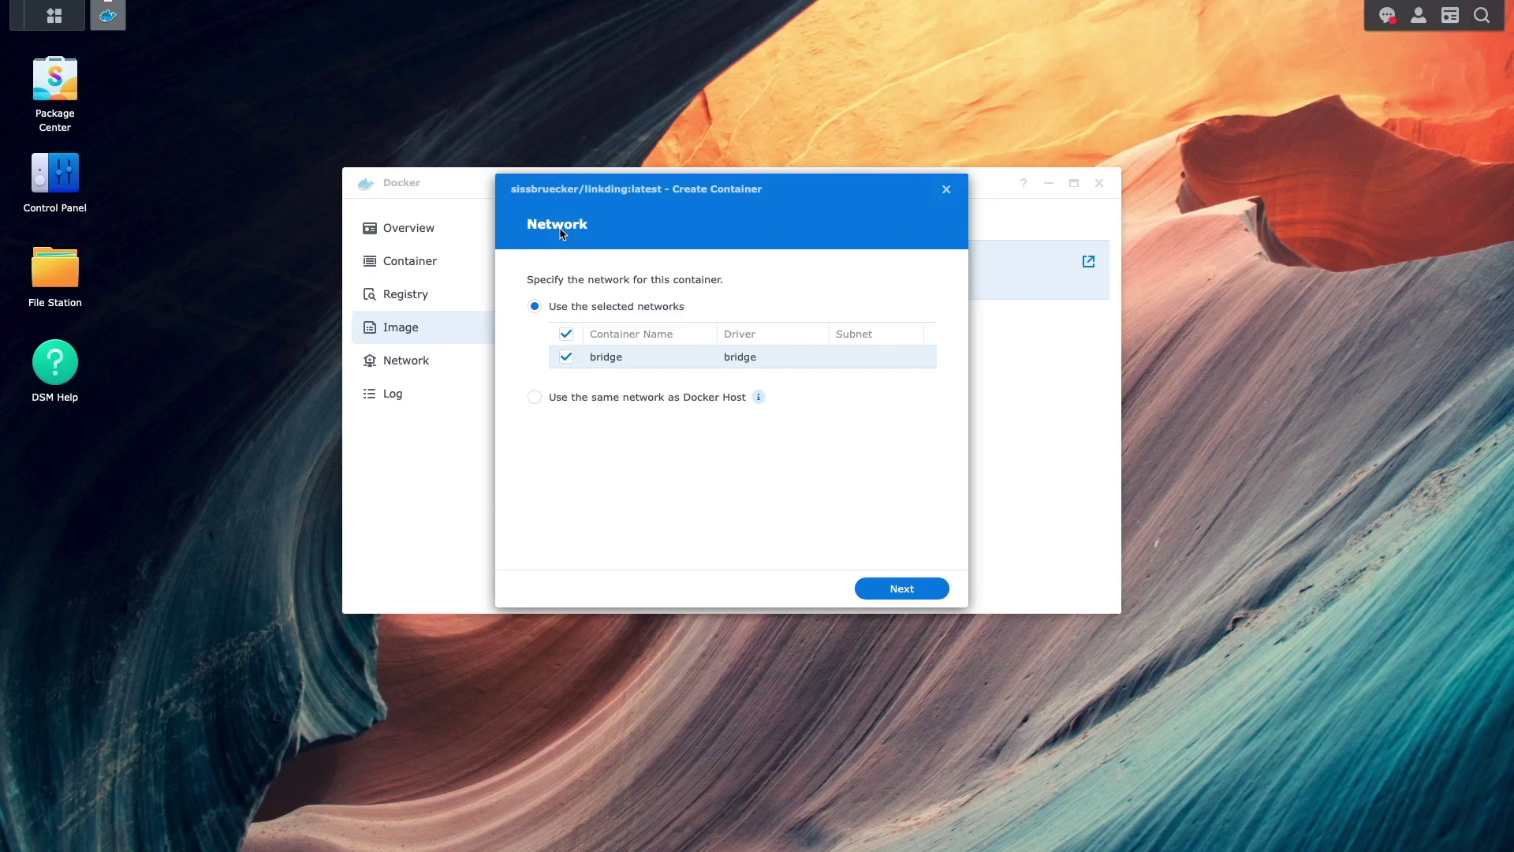
{"action": "left_click", "coordinate": [866, 590]}
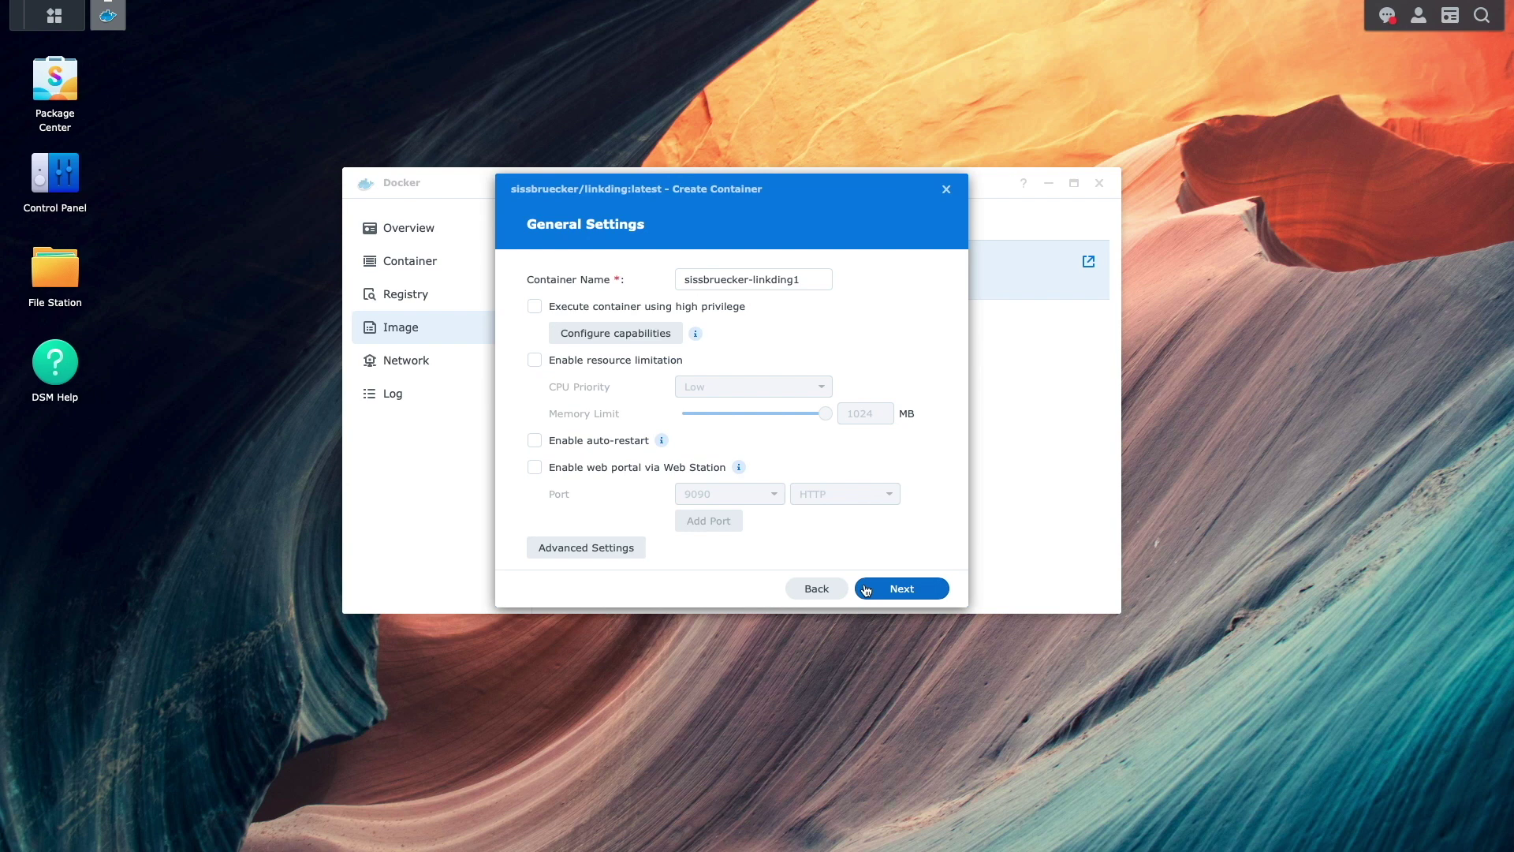
{"action": "left_click", "coordinate": [812, 279]}
{"action": "key", "text": "BackSpace"}
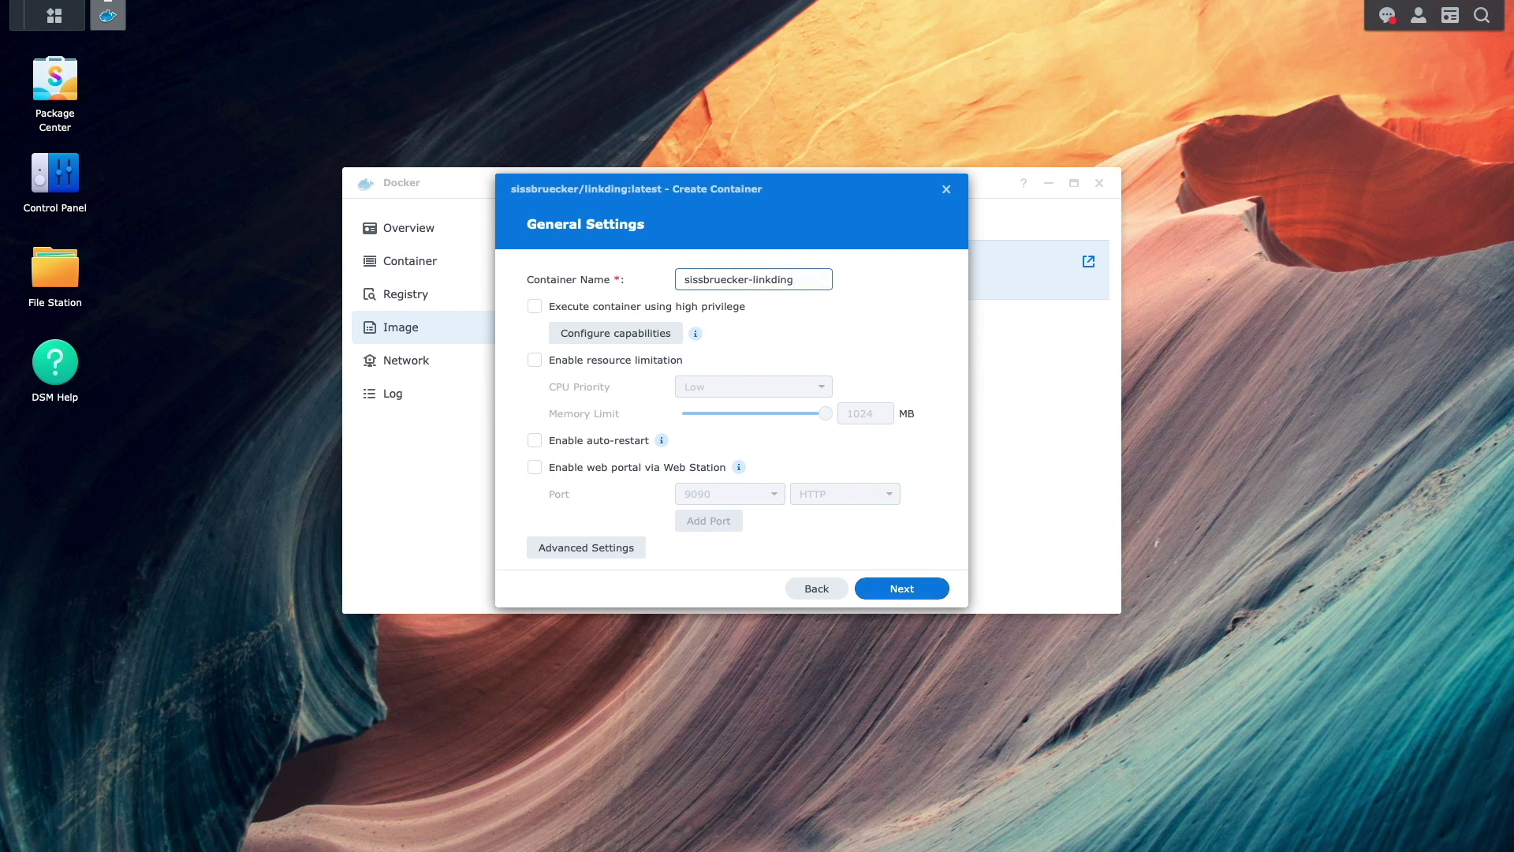
{"action": "key", "text": "ctrl+Left"}
{"action": "key", "text": "ctrl+BackSpace"}
{"action": "left_click", "coordinate": [615, 440]}
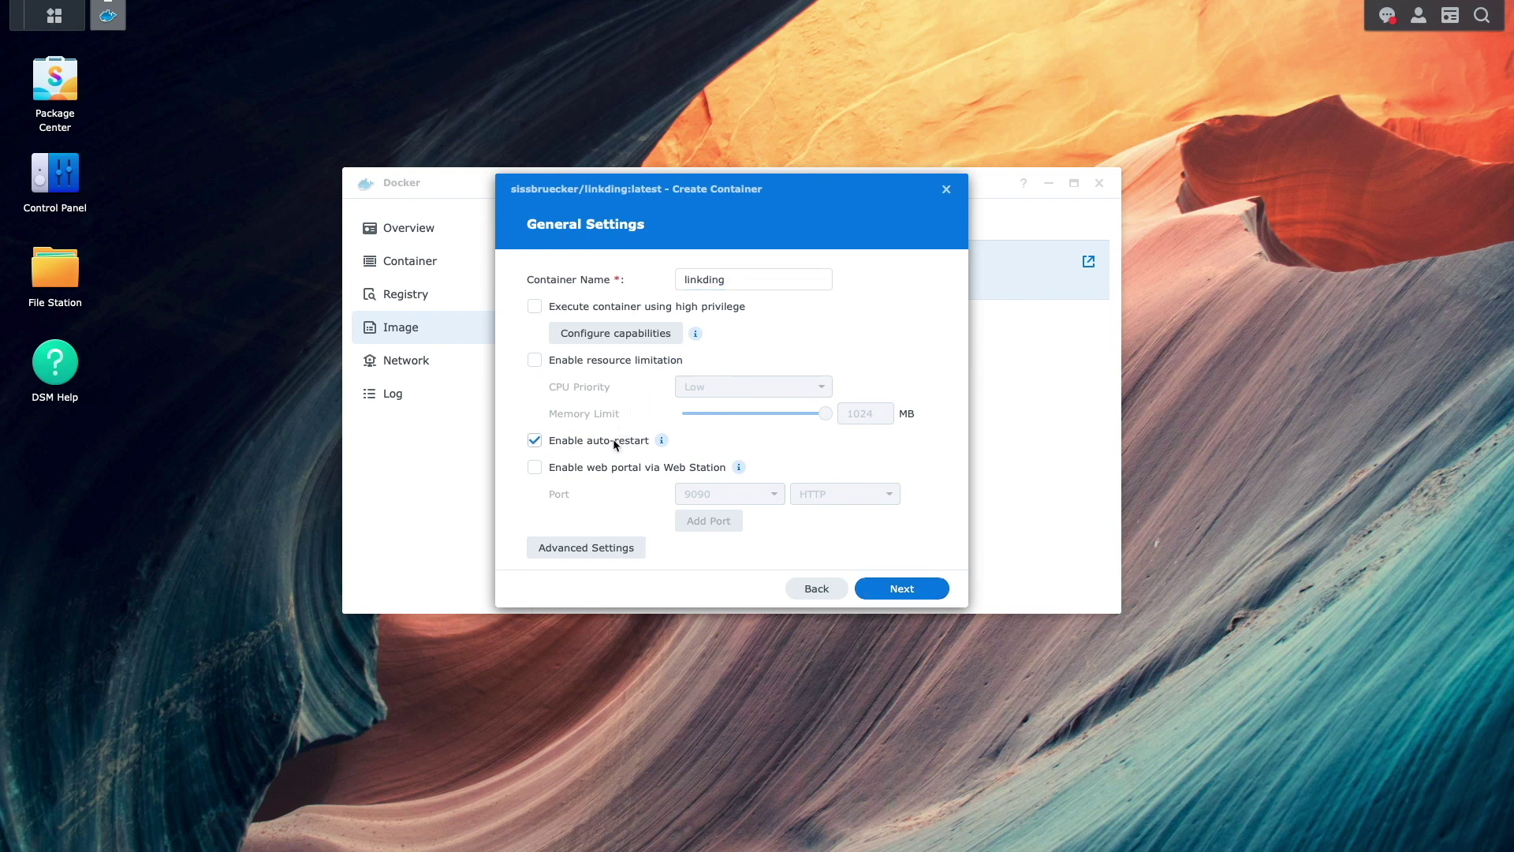
Map local port 9090 to container port 9090 and move on to volumes
{"action": "left_click", "coordinate": [864, 588]}
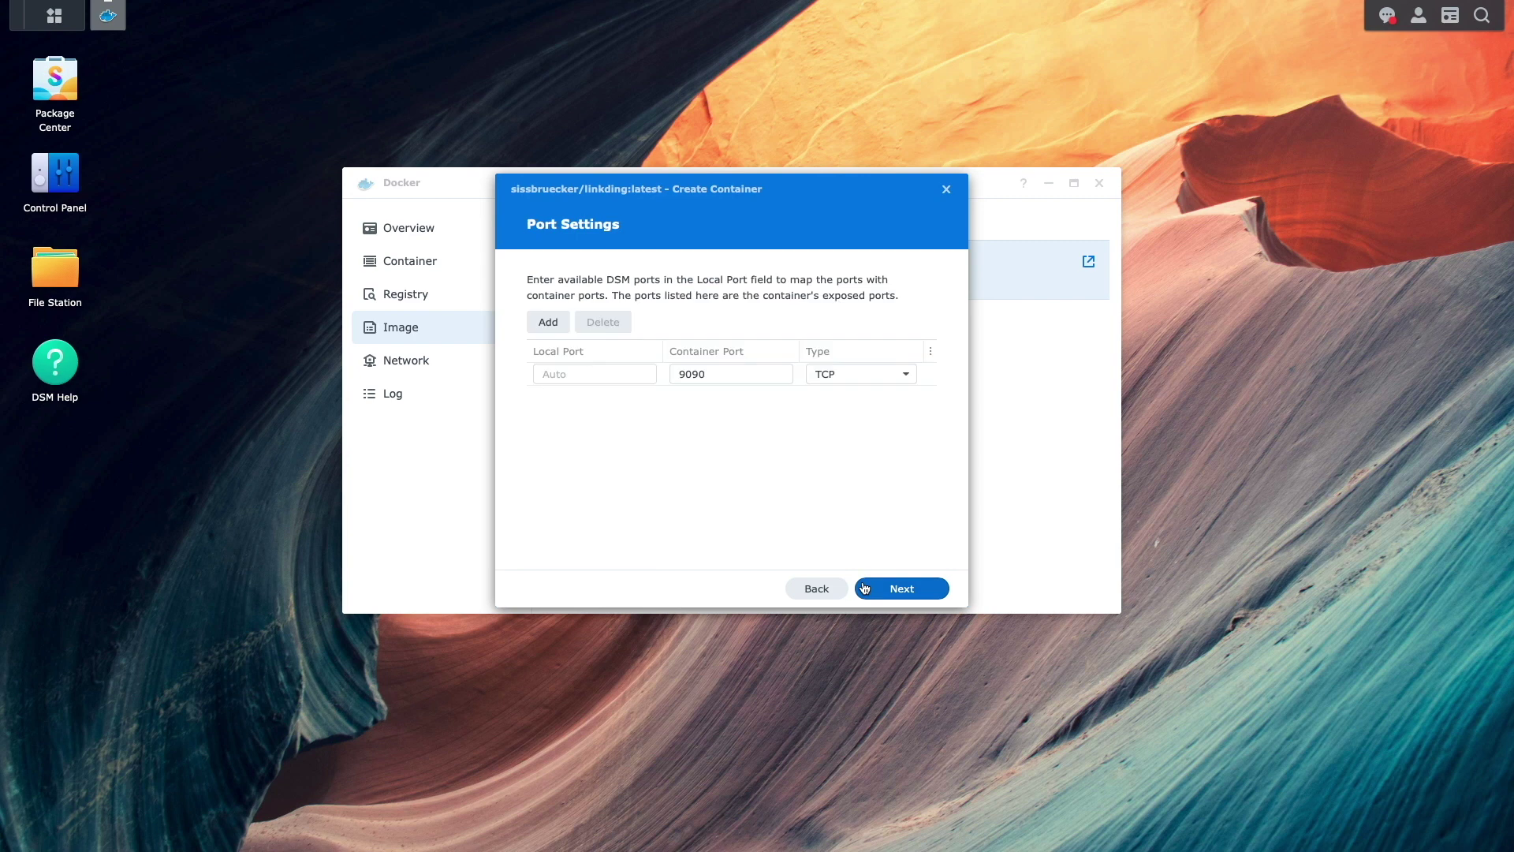
{"action": "left_click", "coordinate": [609, 373]}
{"action": "type", "text": "9090"}
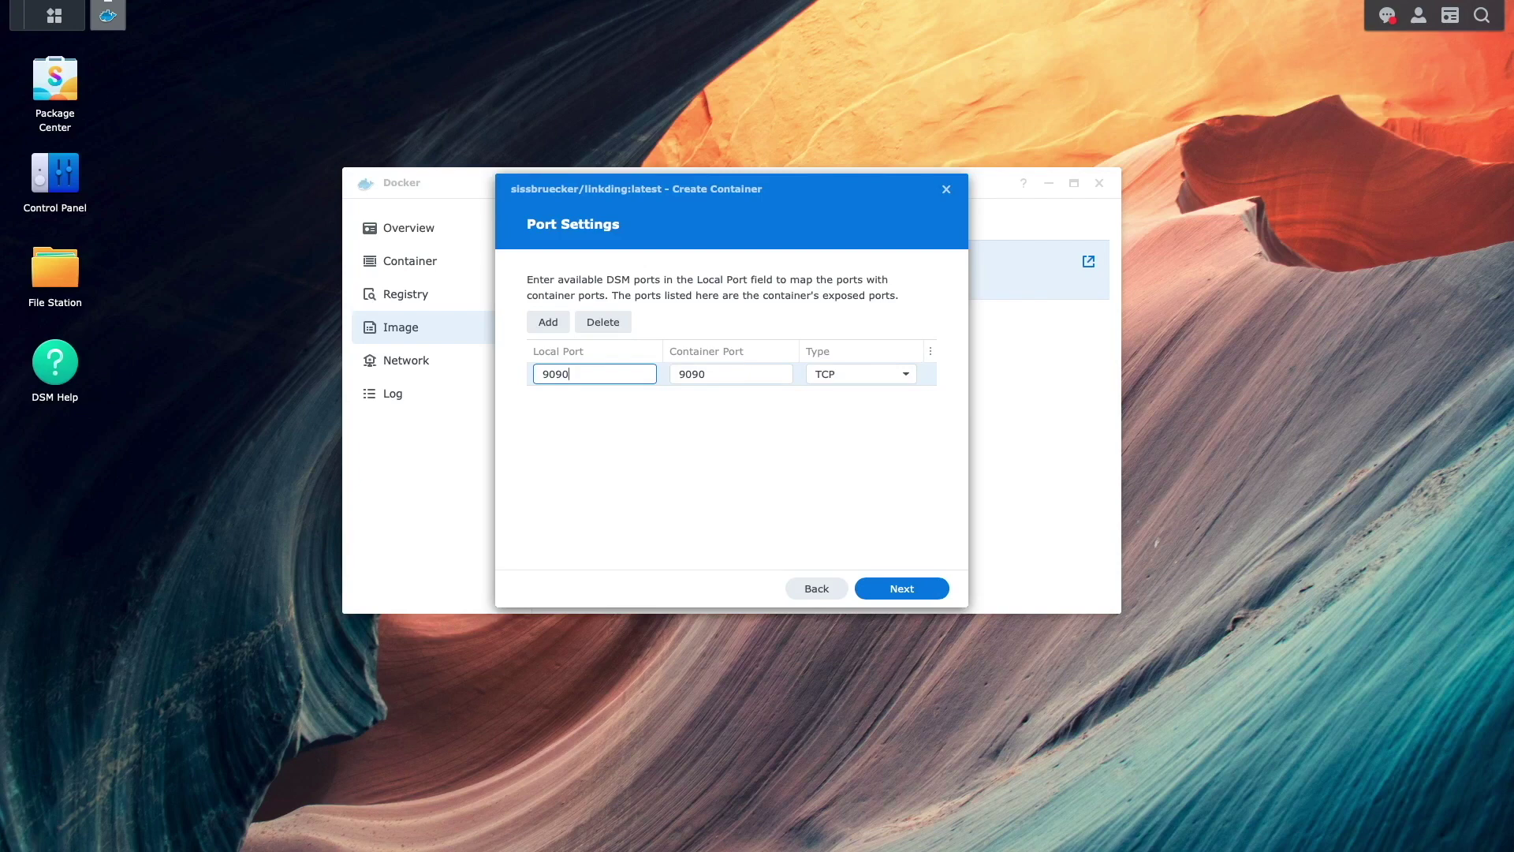
{"action": "left_click", "coordinate": [872, 590]}
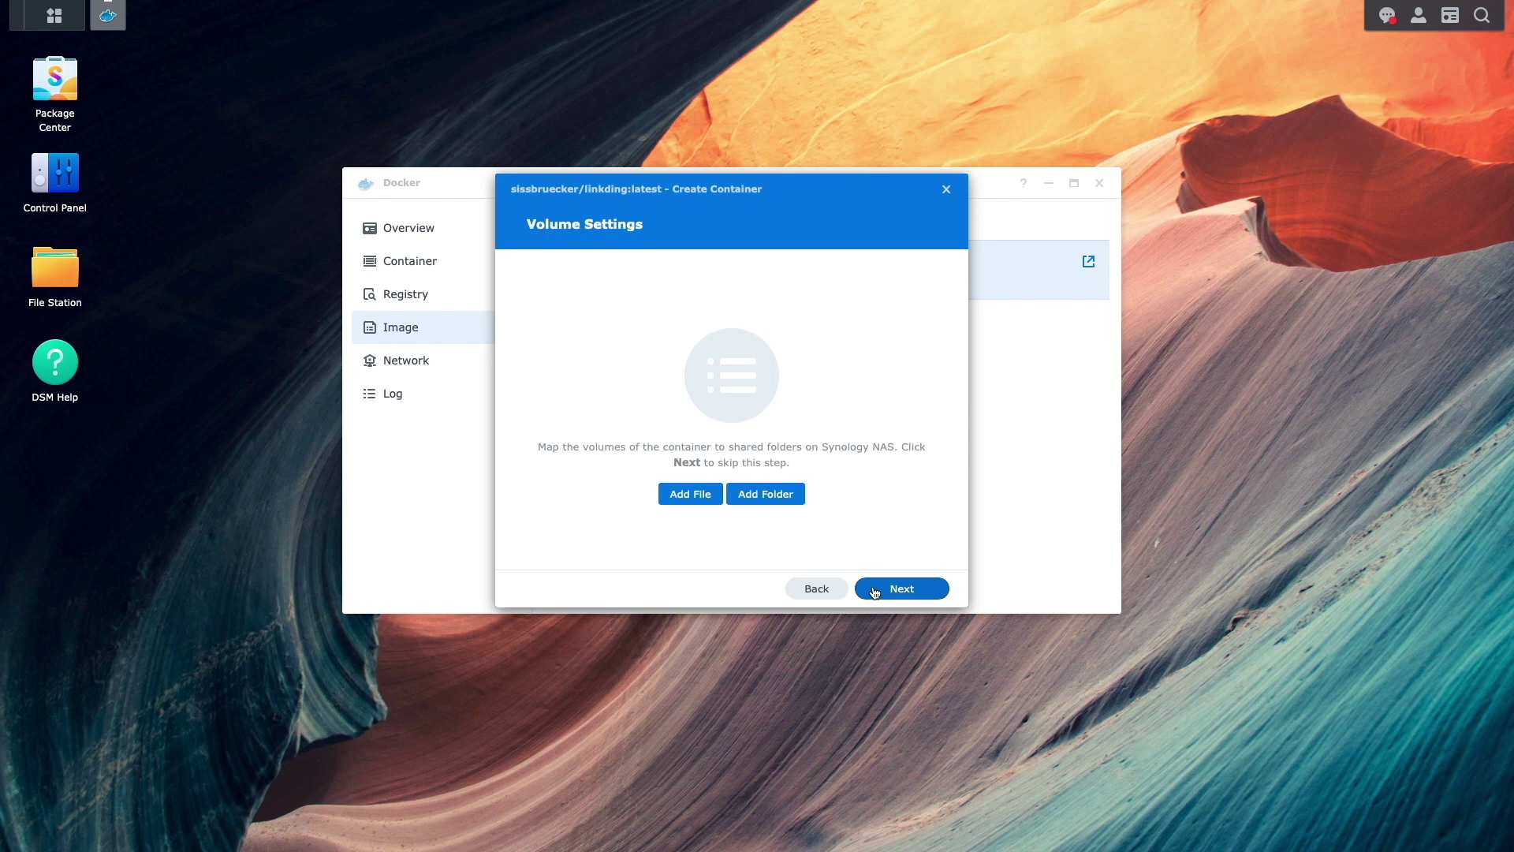
Create a 'linkding' folder inside the docker shared folder in File Station
{"action": "left_click", "coordinate": [67, 277]}
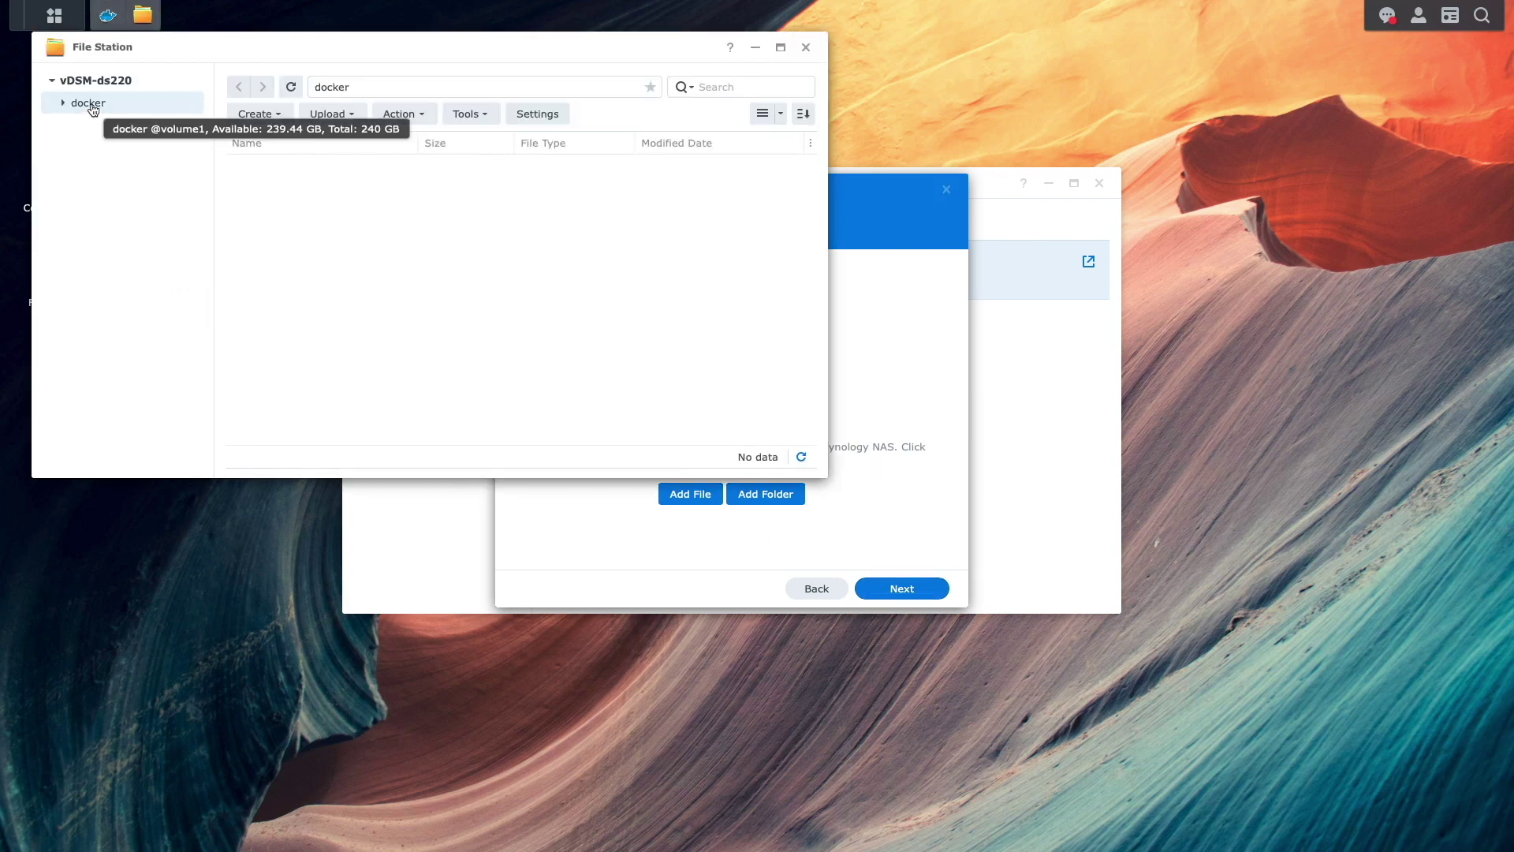
{"action": "left_click", "coordinate": [242, 119]}
{"action": "left_click", "coordinate": [276, 145]}
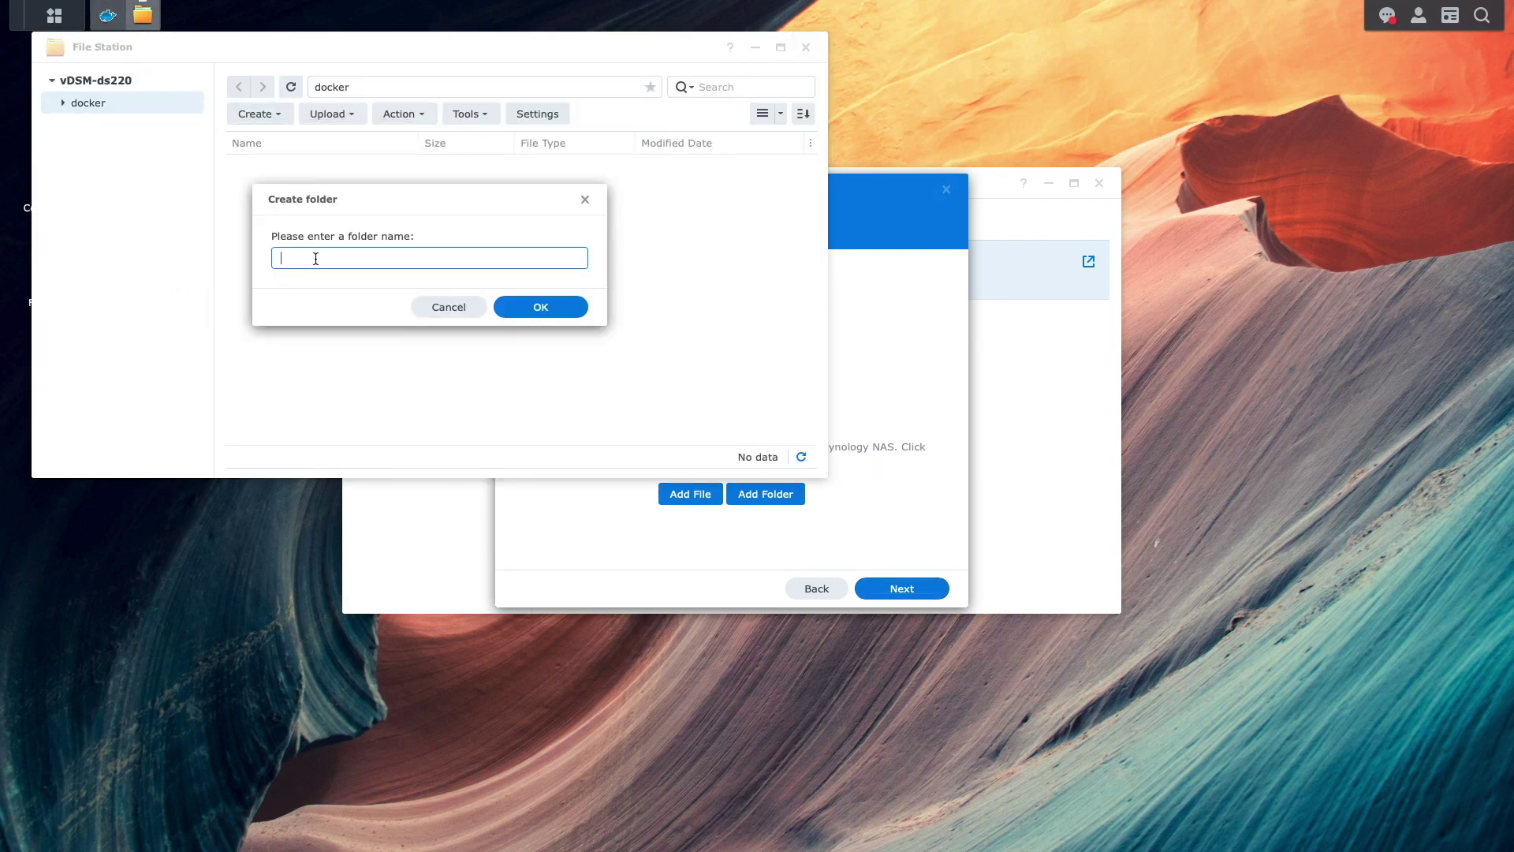
{"action": "type", "text": "linkding"}
{"action": "left_click", "coordinate": [517, 310]}
{"action": "left_click", "coordinate": [806, 48]}
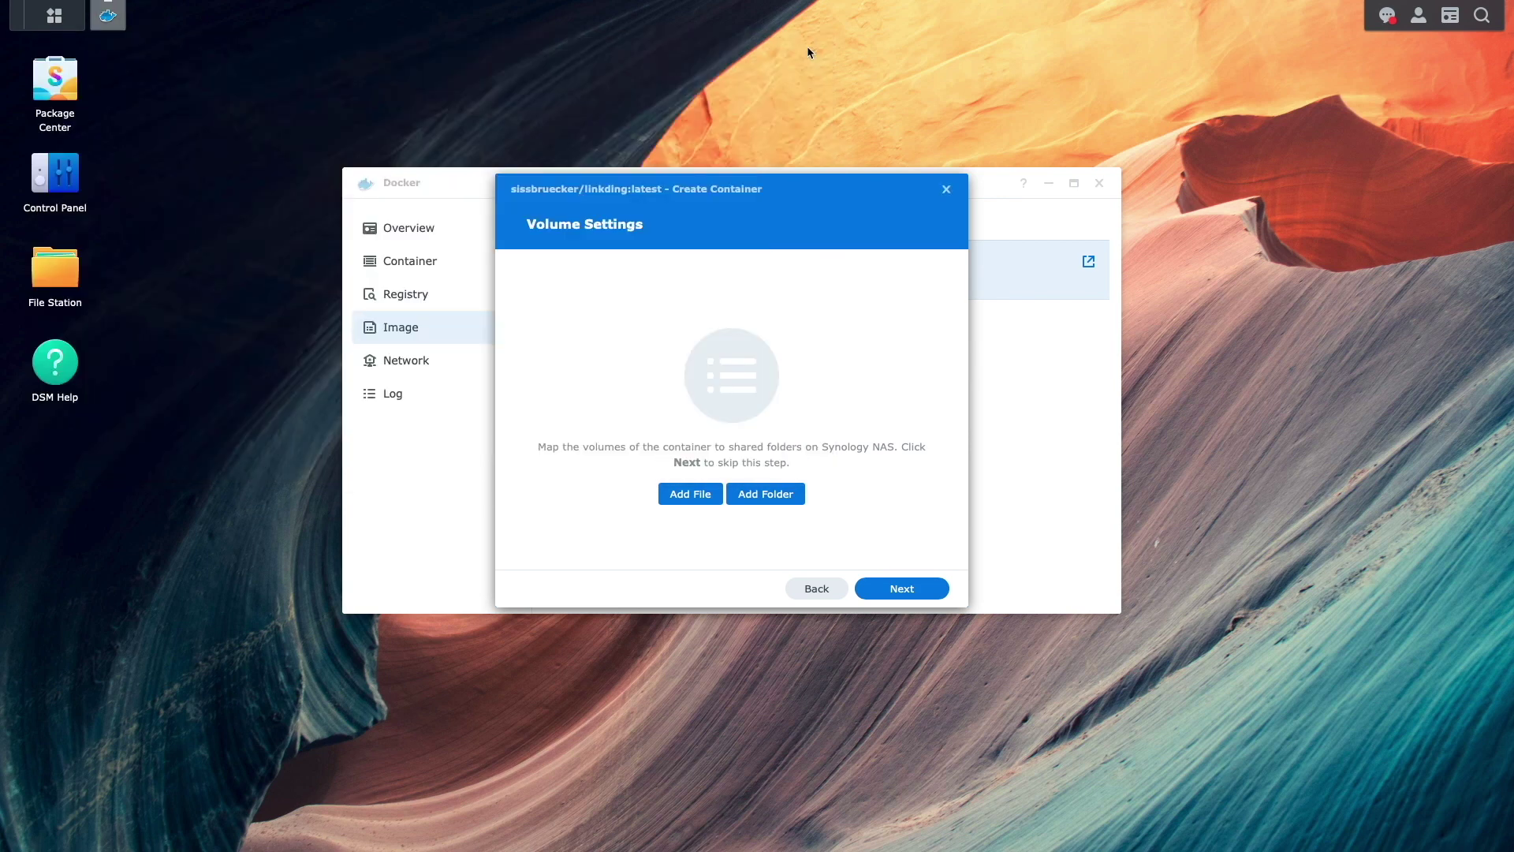
Mount docker/linkding at /etc/linkding/data and finish creating the container
{"action": "left_click", "coordinate": [797, 493]}
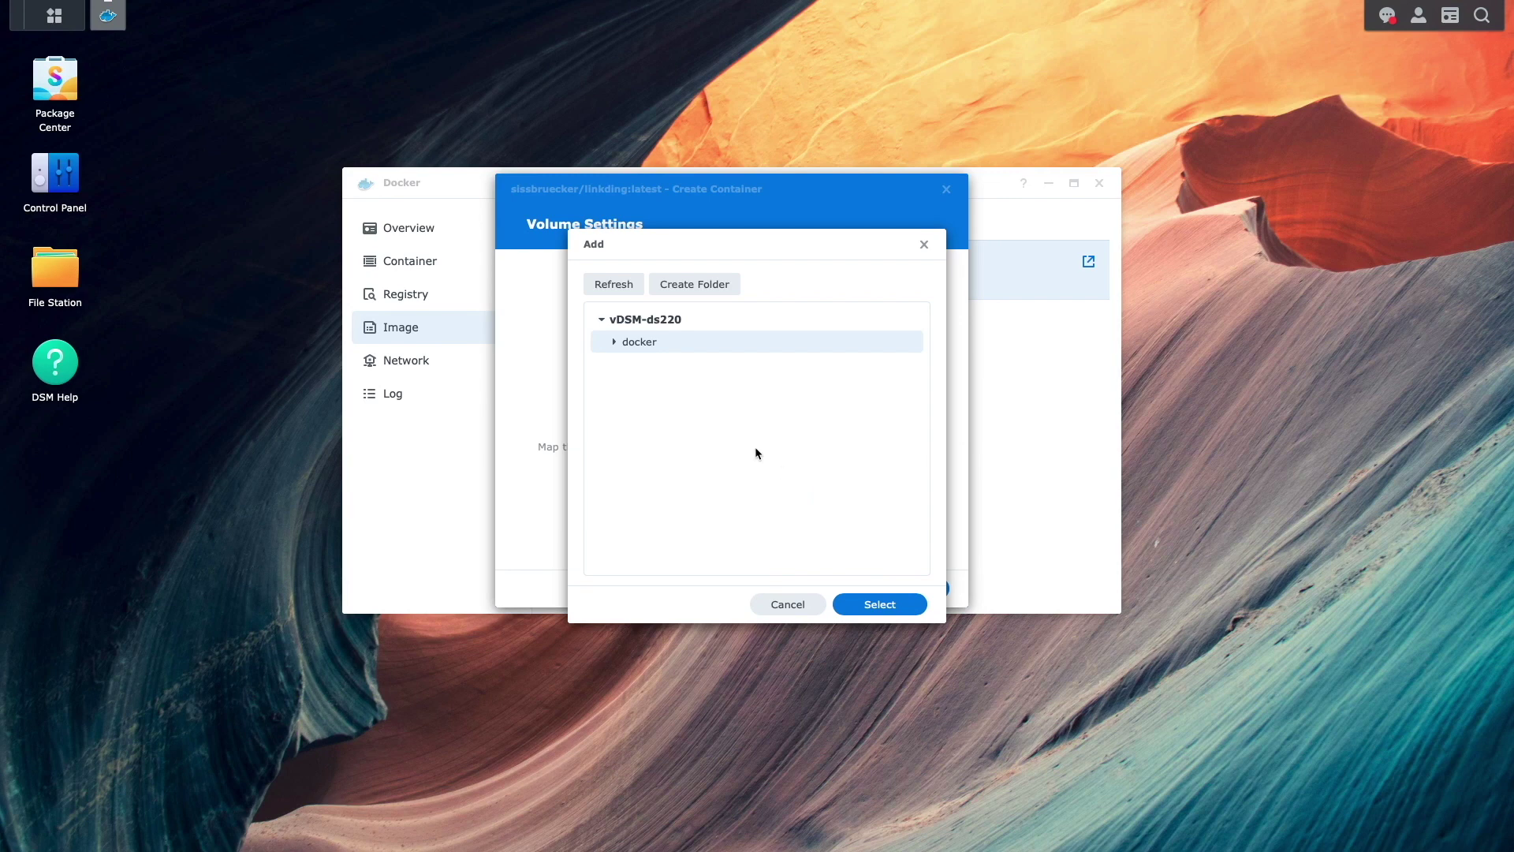
{"action": "left_click", "coordinate": [616, 345]}
{"action": "left_click", "coordinate": [653, 364]}
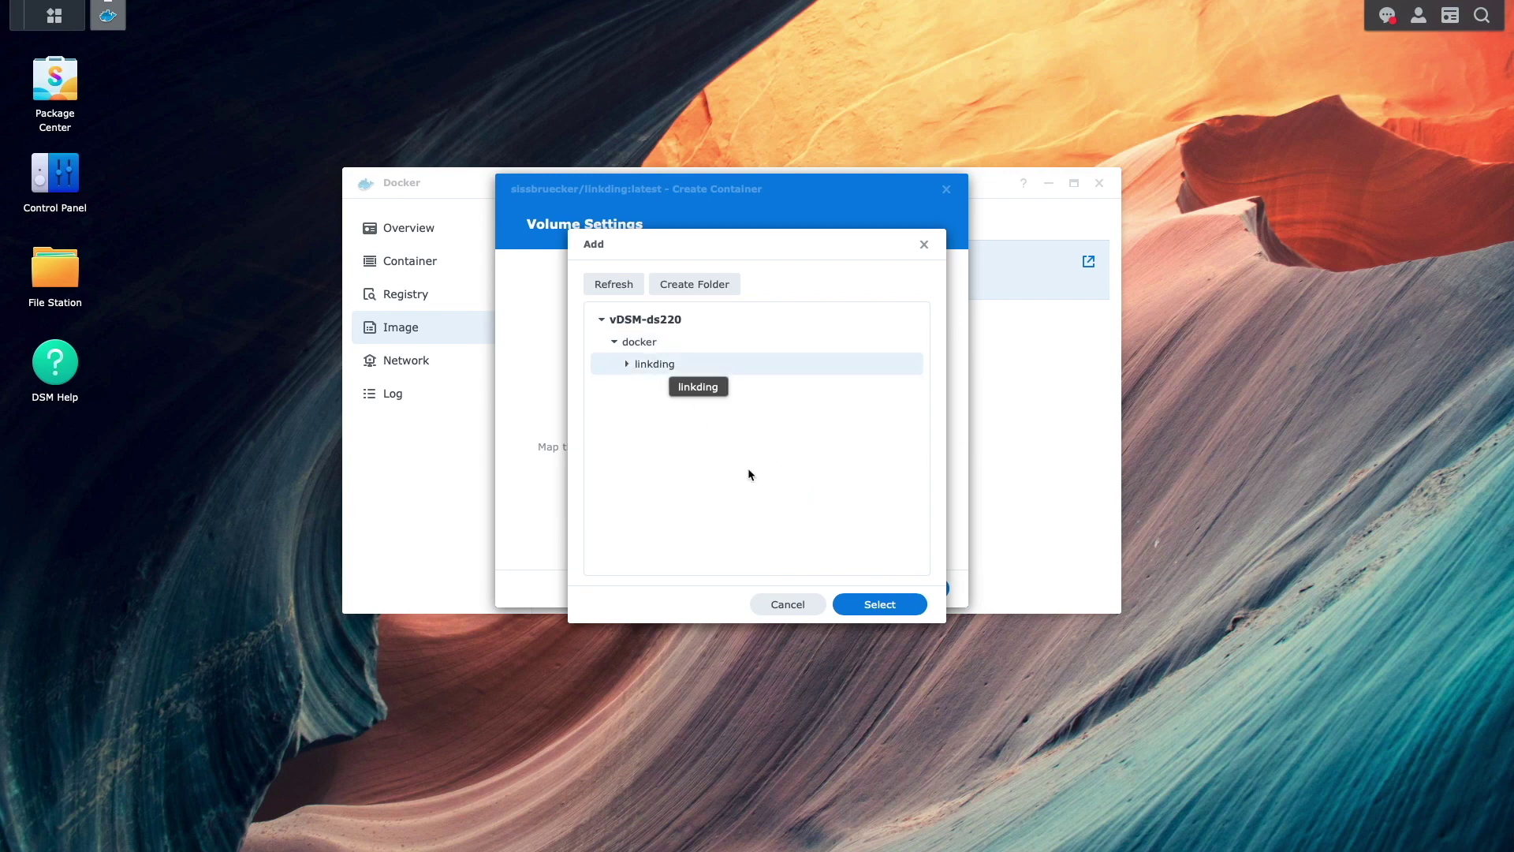
{"action": "left_click", "coordinate": [845, 606]}
{"action": "left_click", "coordinate": [697, 358]}
{"action": "type", "text": "/e"}
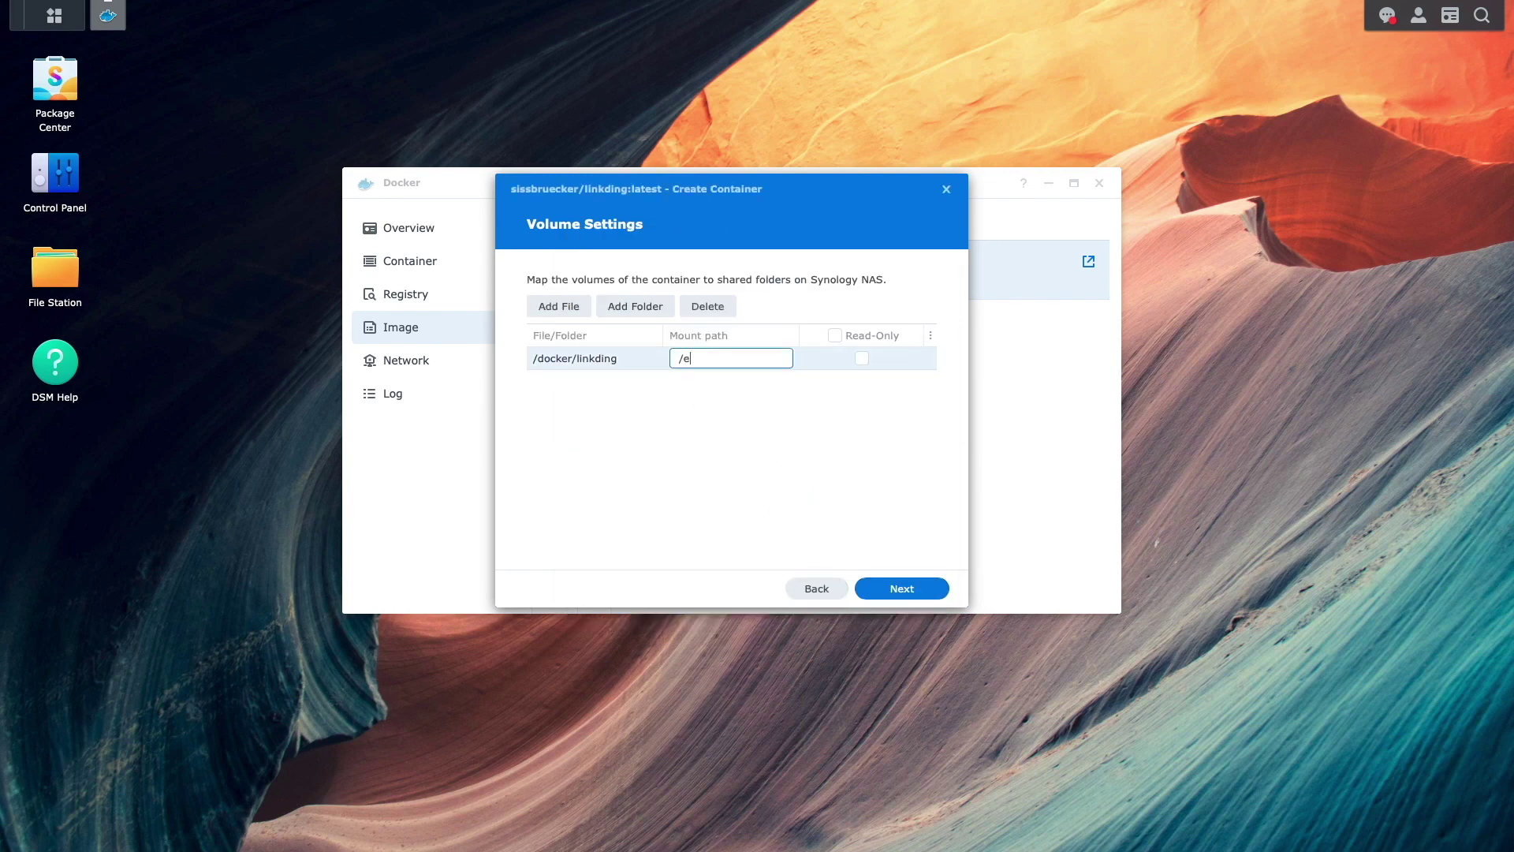
{"action": "type", "text": "tc/linkding/data"}
{"action": "left_click", "coordinate": [876, 591]}
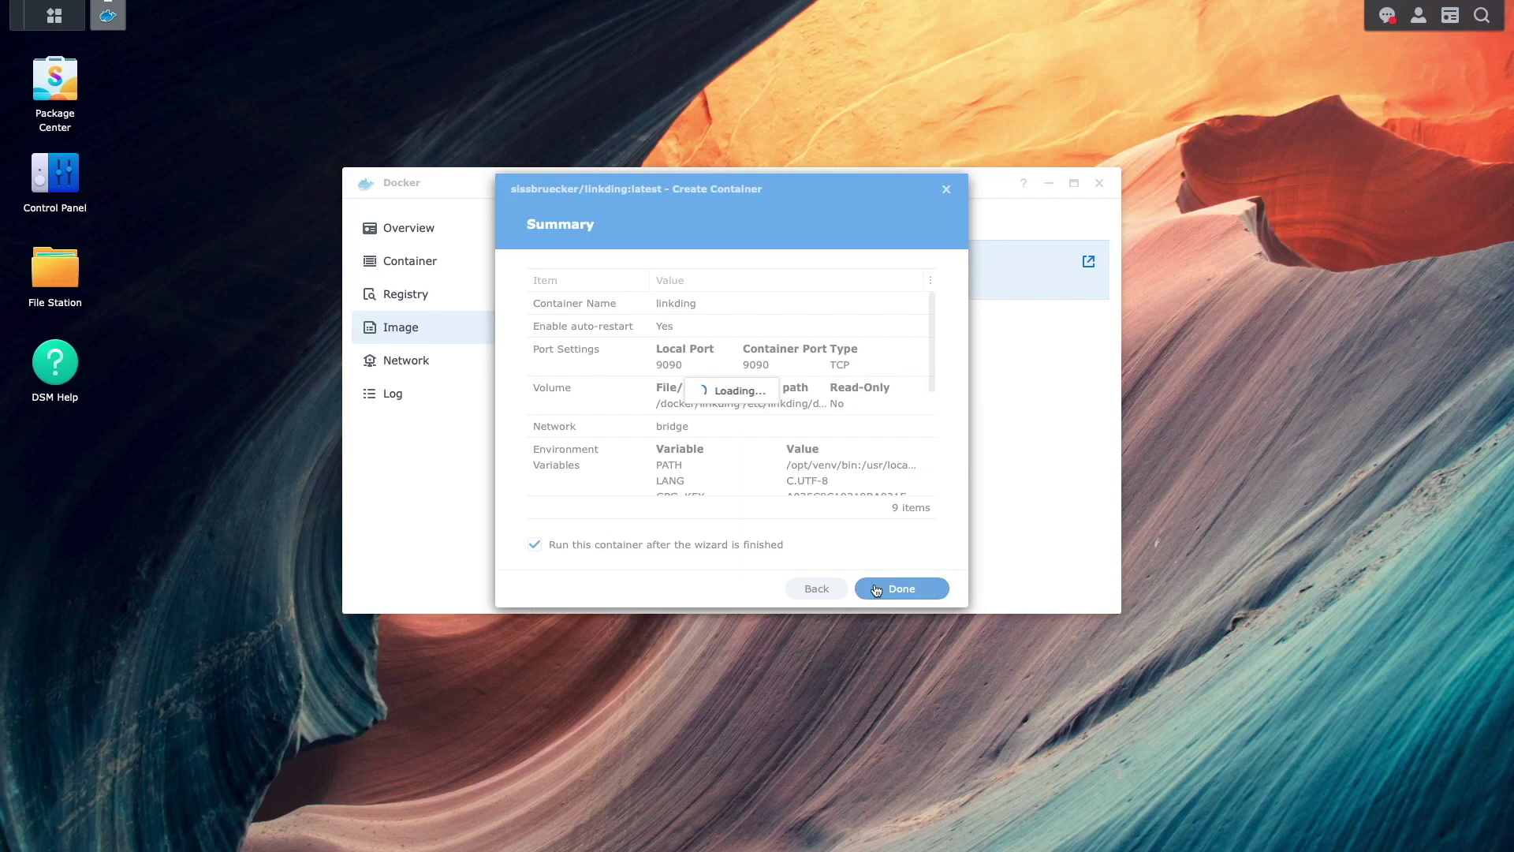
{"action": "left_click", "coordinate": [462, 265]}
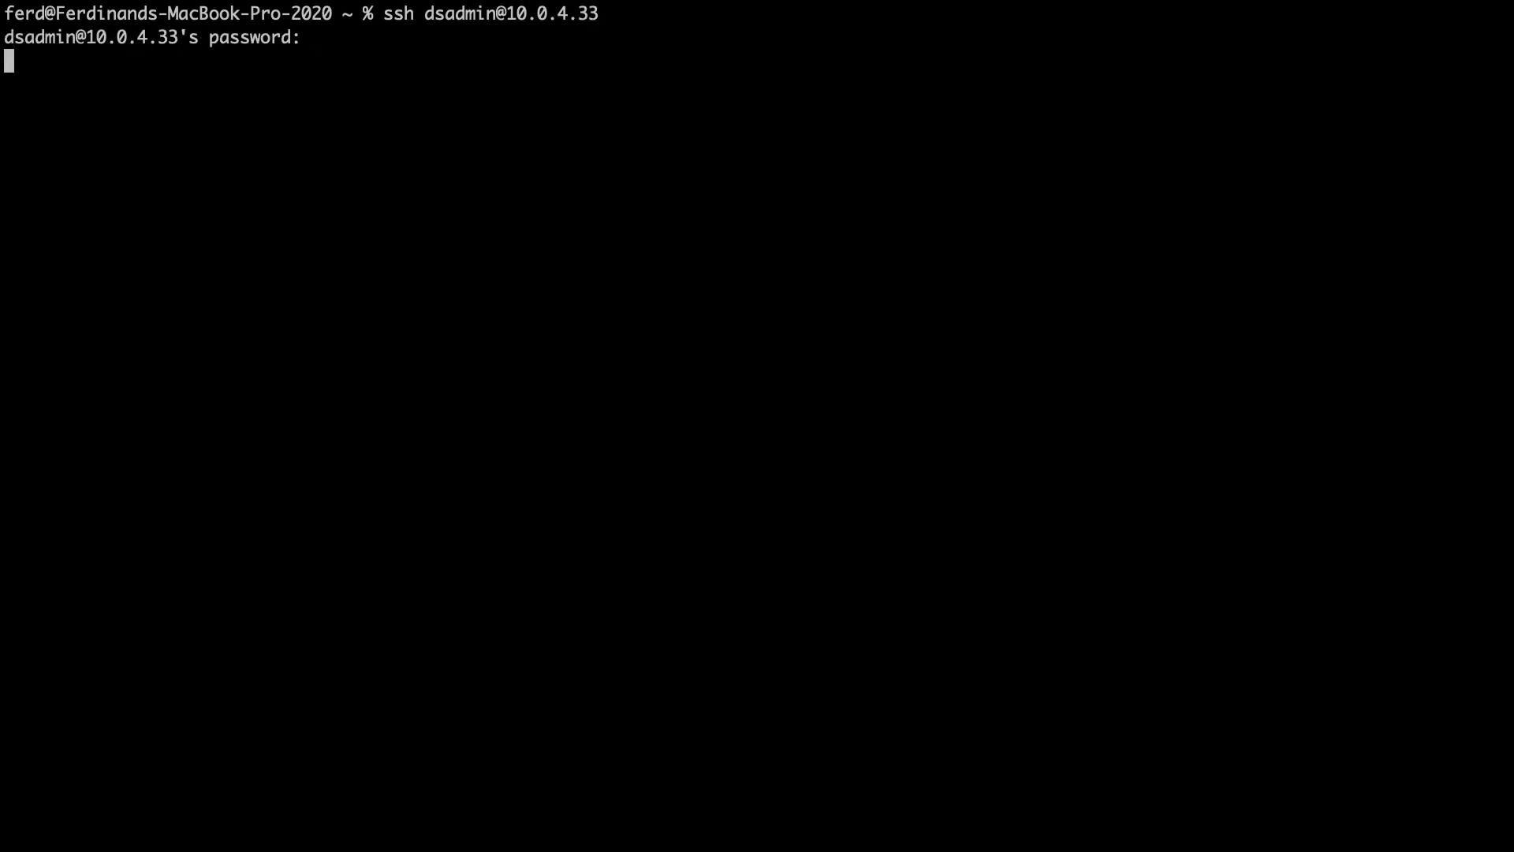
SSH into 10.0.4.33 and run createsuperuser in the linkding container, entering the password twice
{"action": "key", "text": "super+v"}
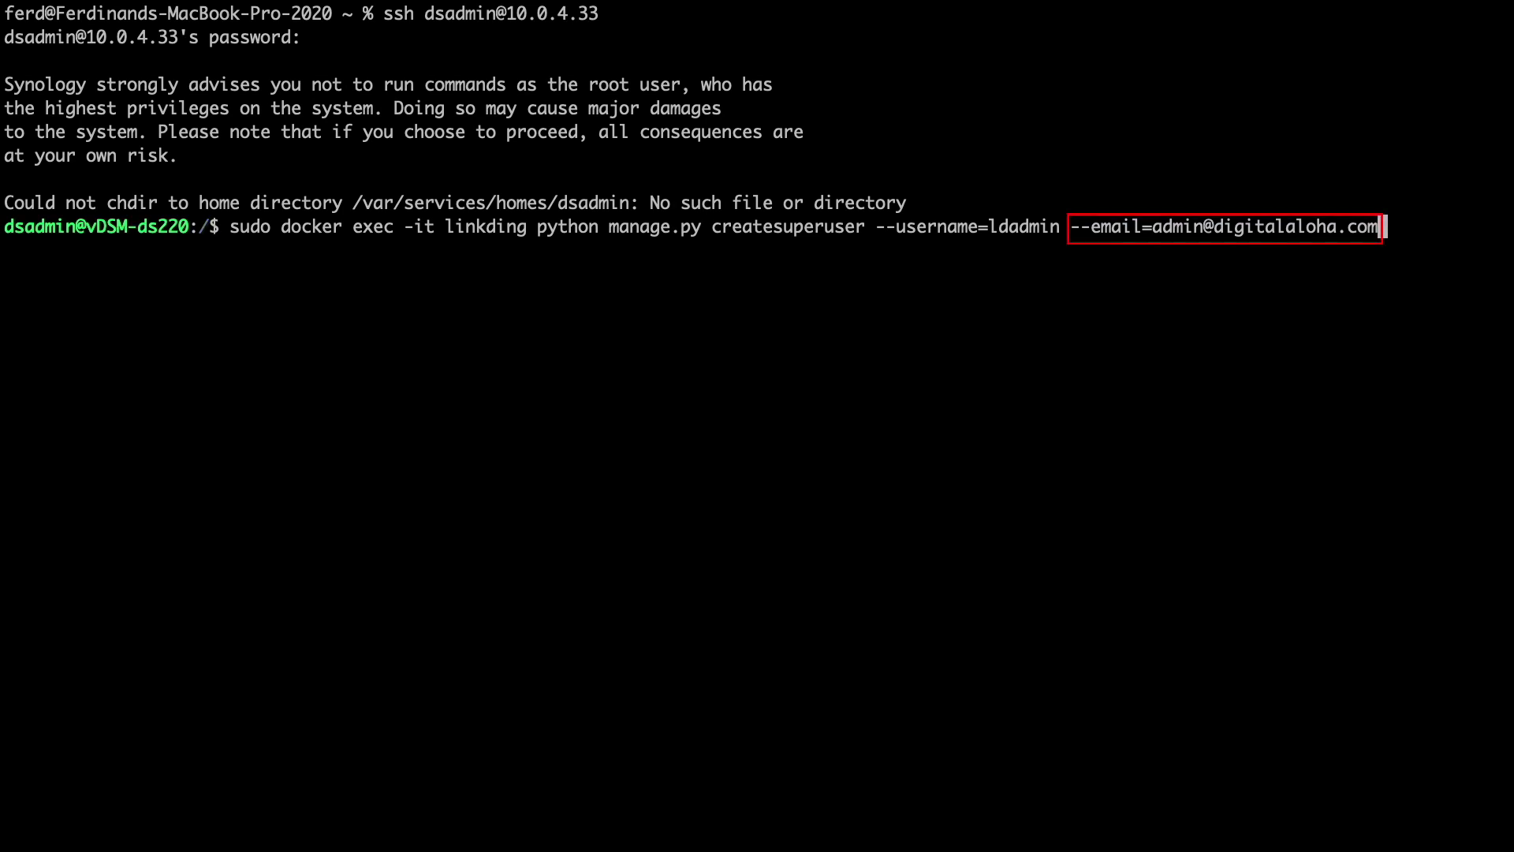
{"action": "key", "text": "Return"}
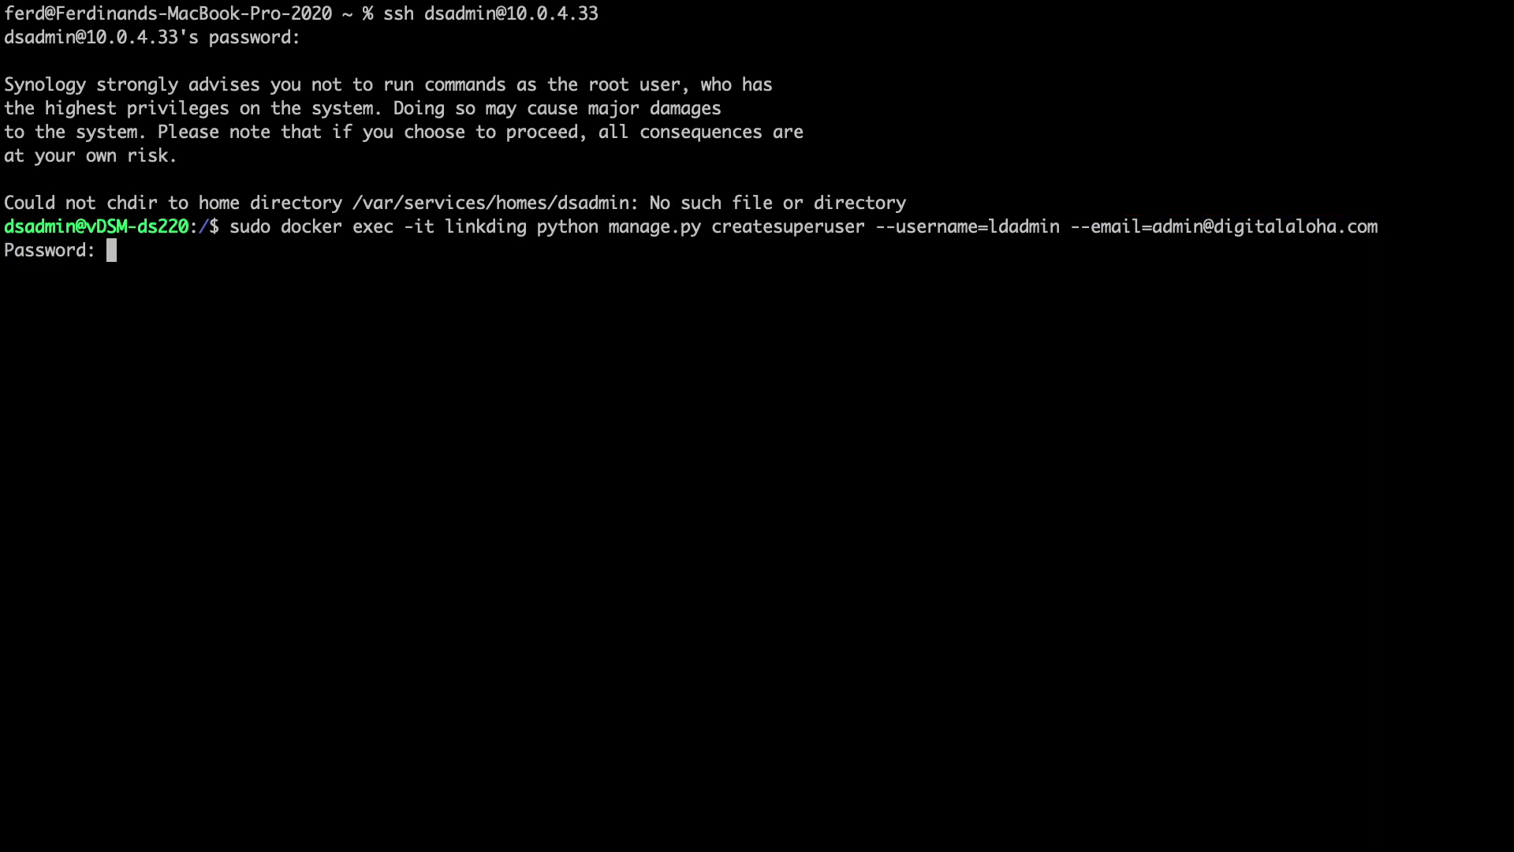
{"action": "key", "text": "Return"}
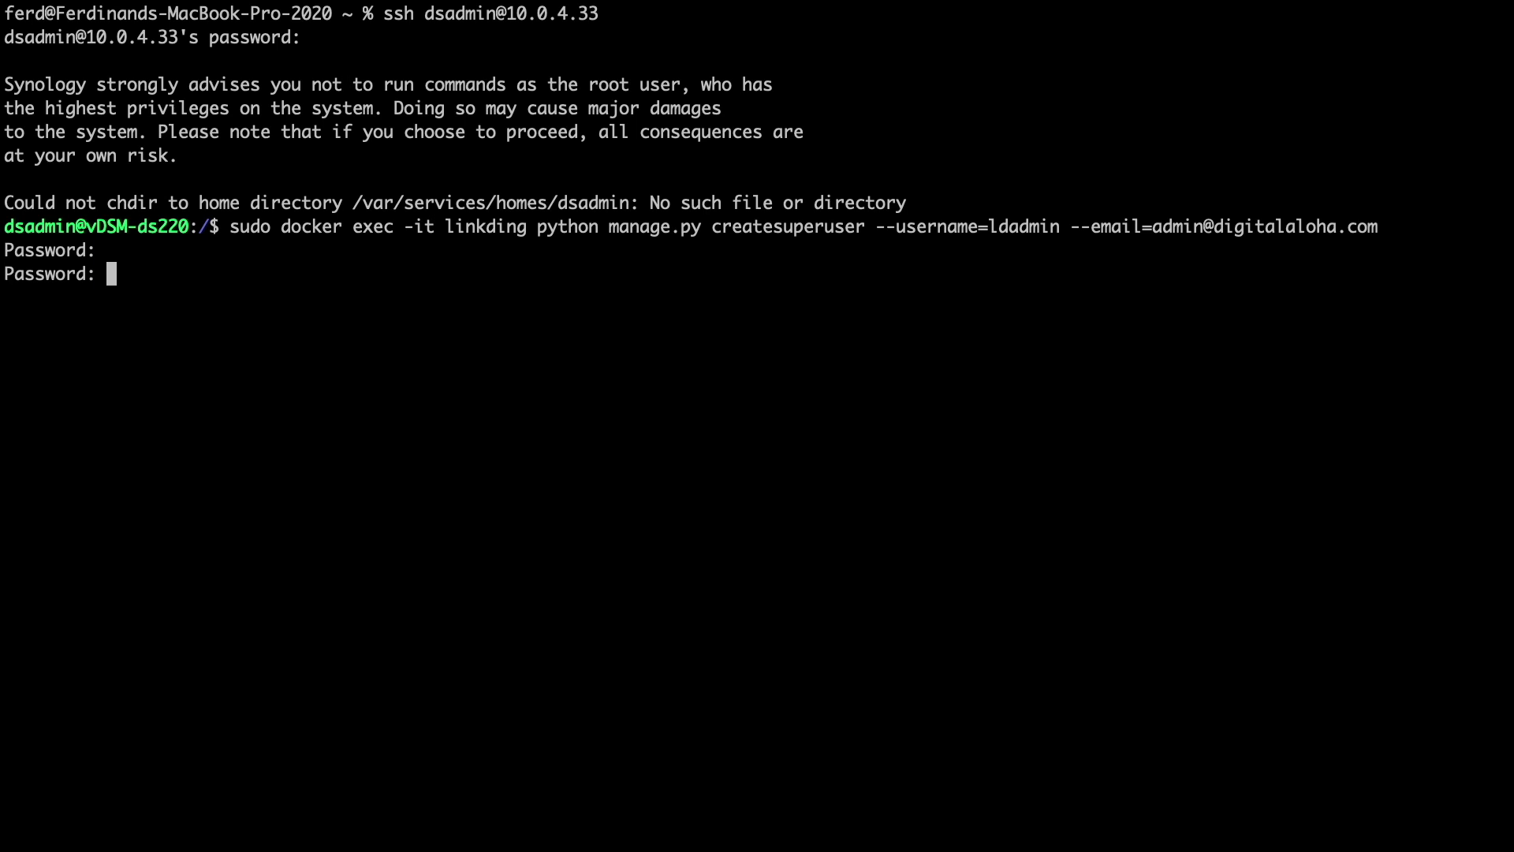
{"action": "key", "text": "Return"}
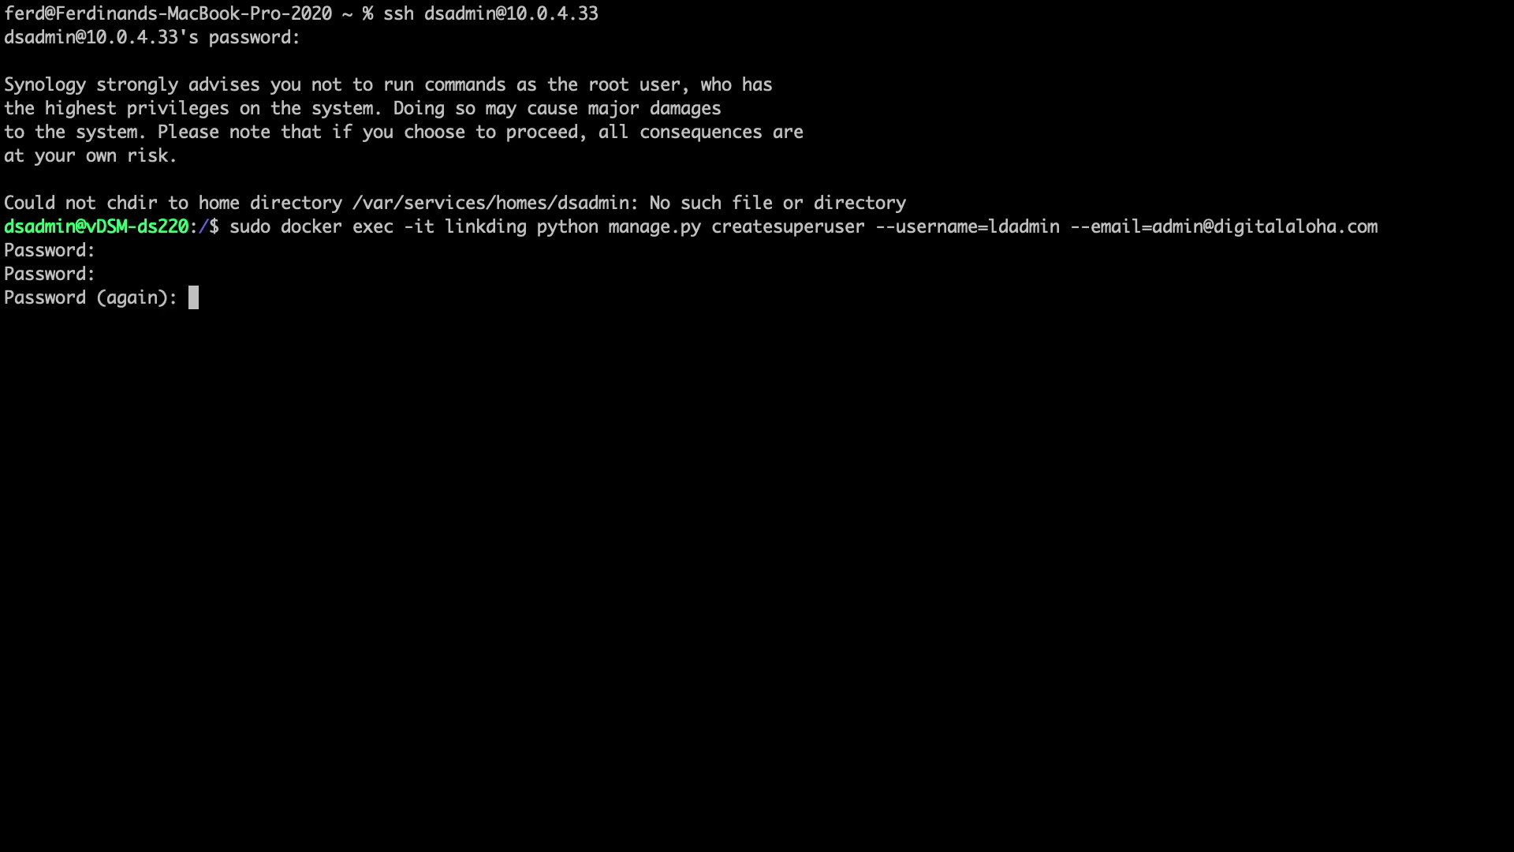
{"action": "key", "text": "Return"}
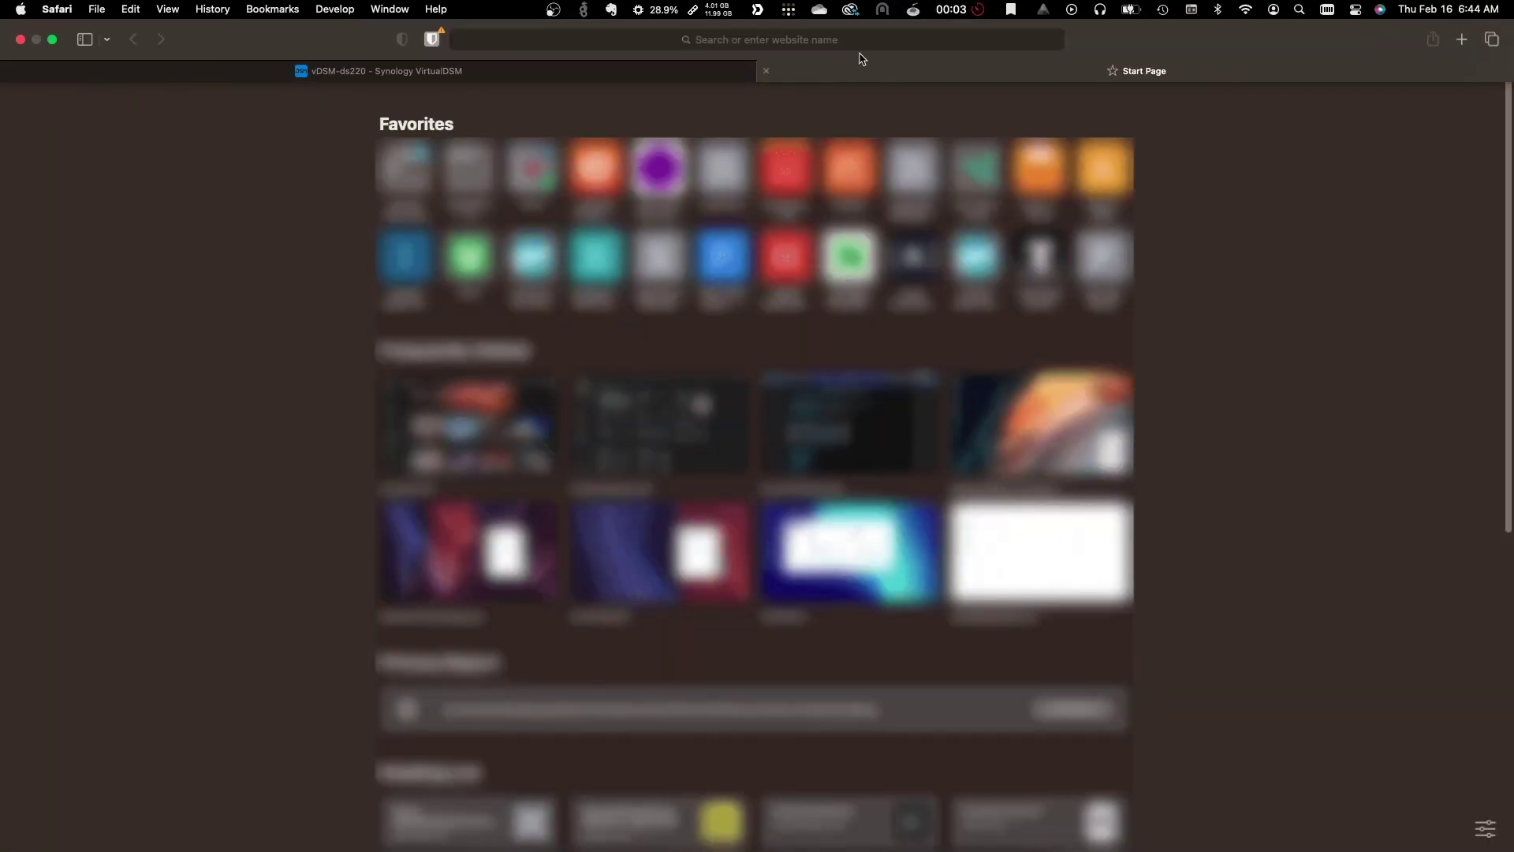
{"action": "left_click", "coordinate": [844, 45]}
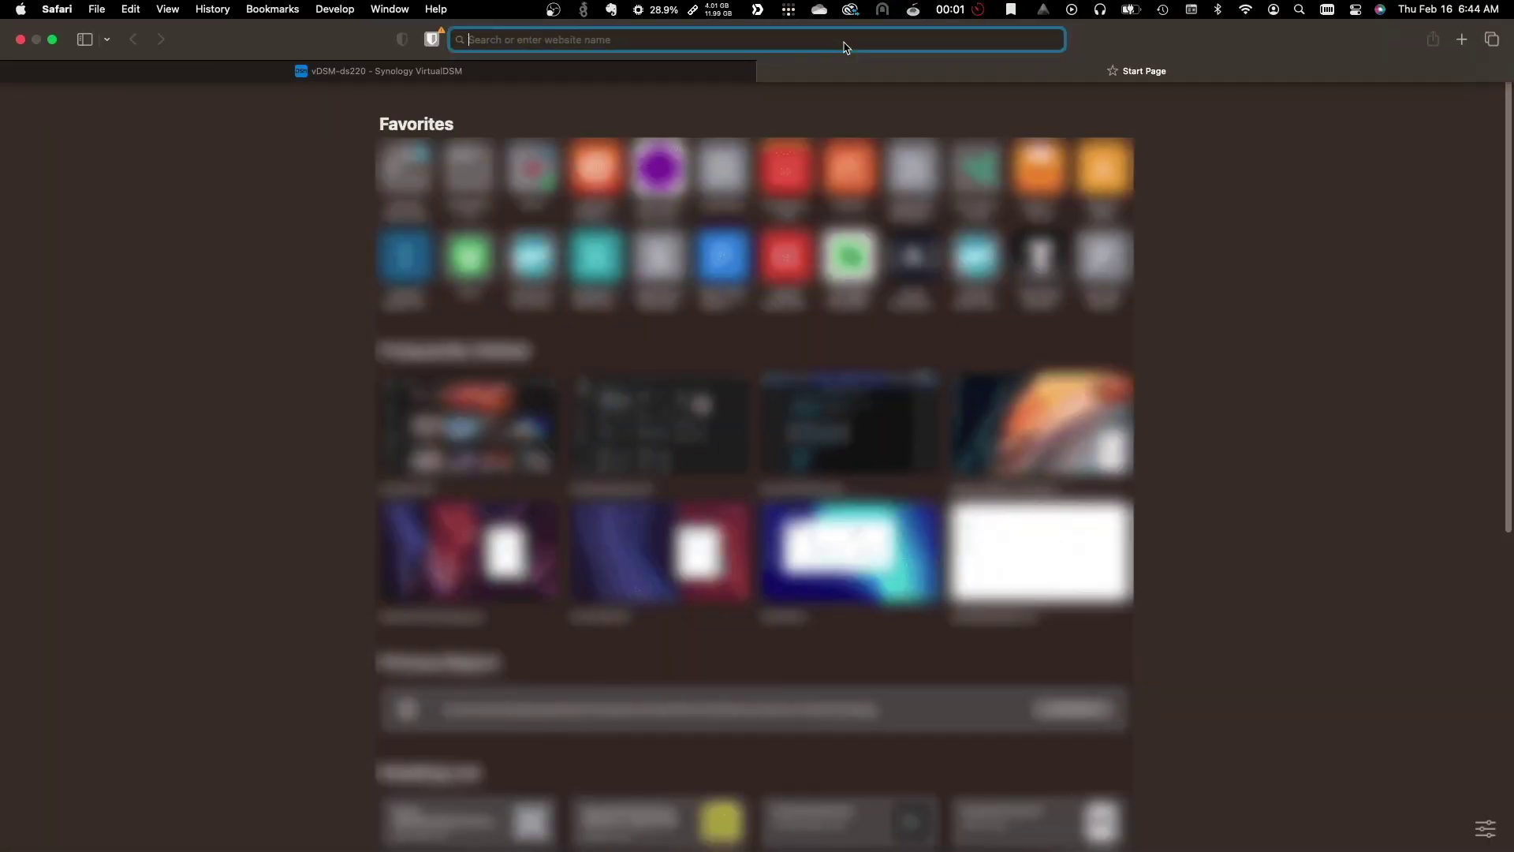
{"action": "type", "text": "http://10.0.4.33:9090"}
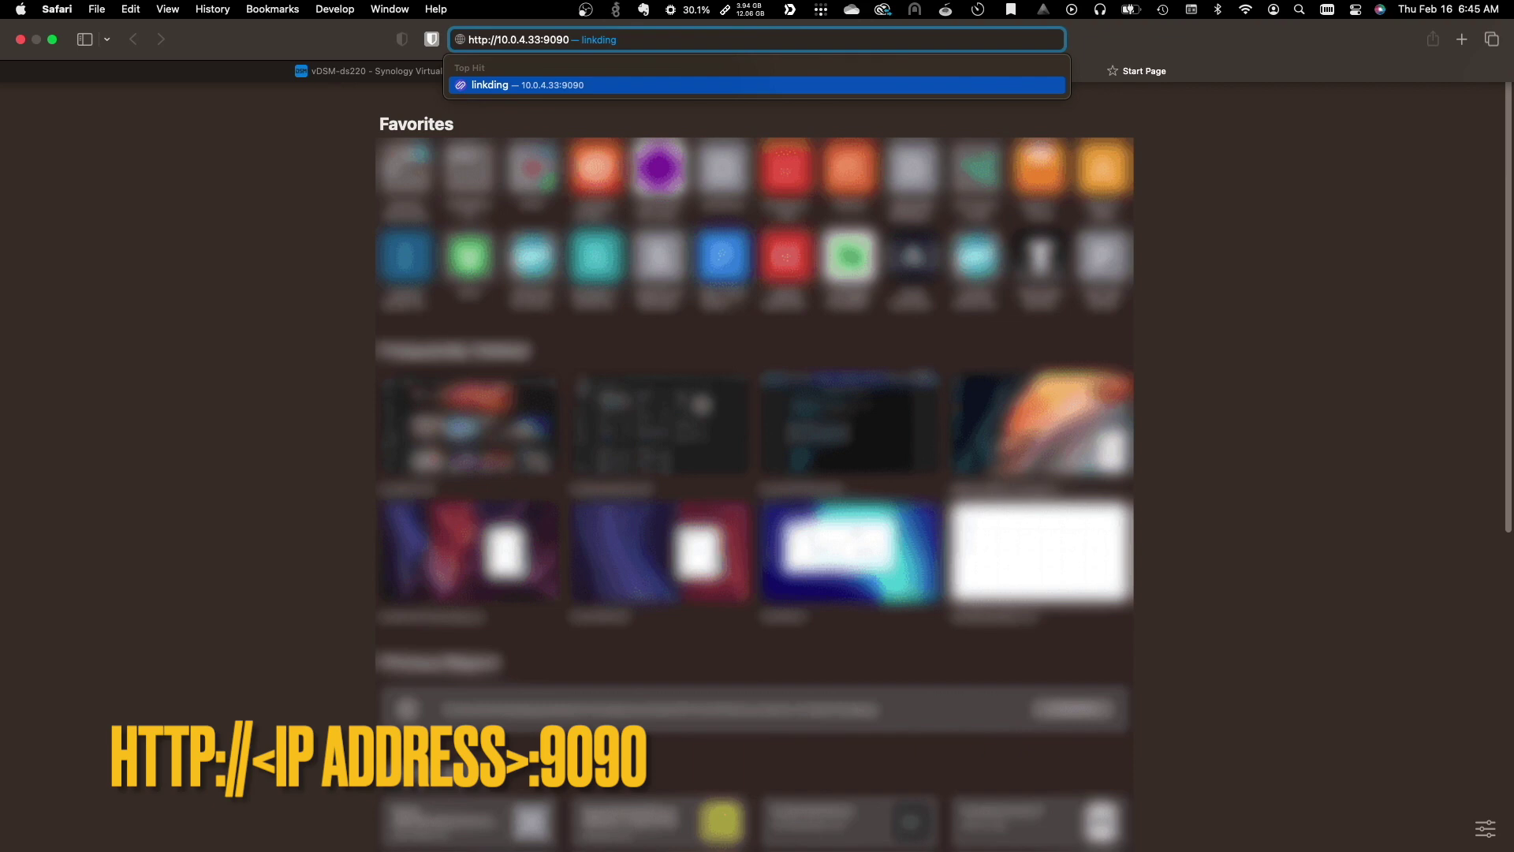
{"action": "key", "text": "Return"}
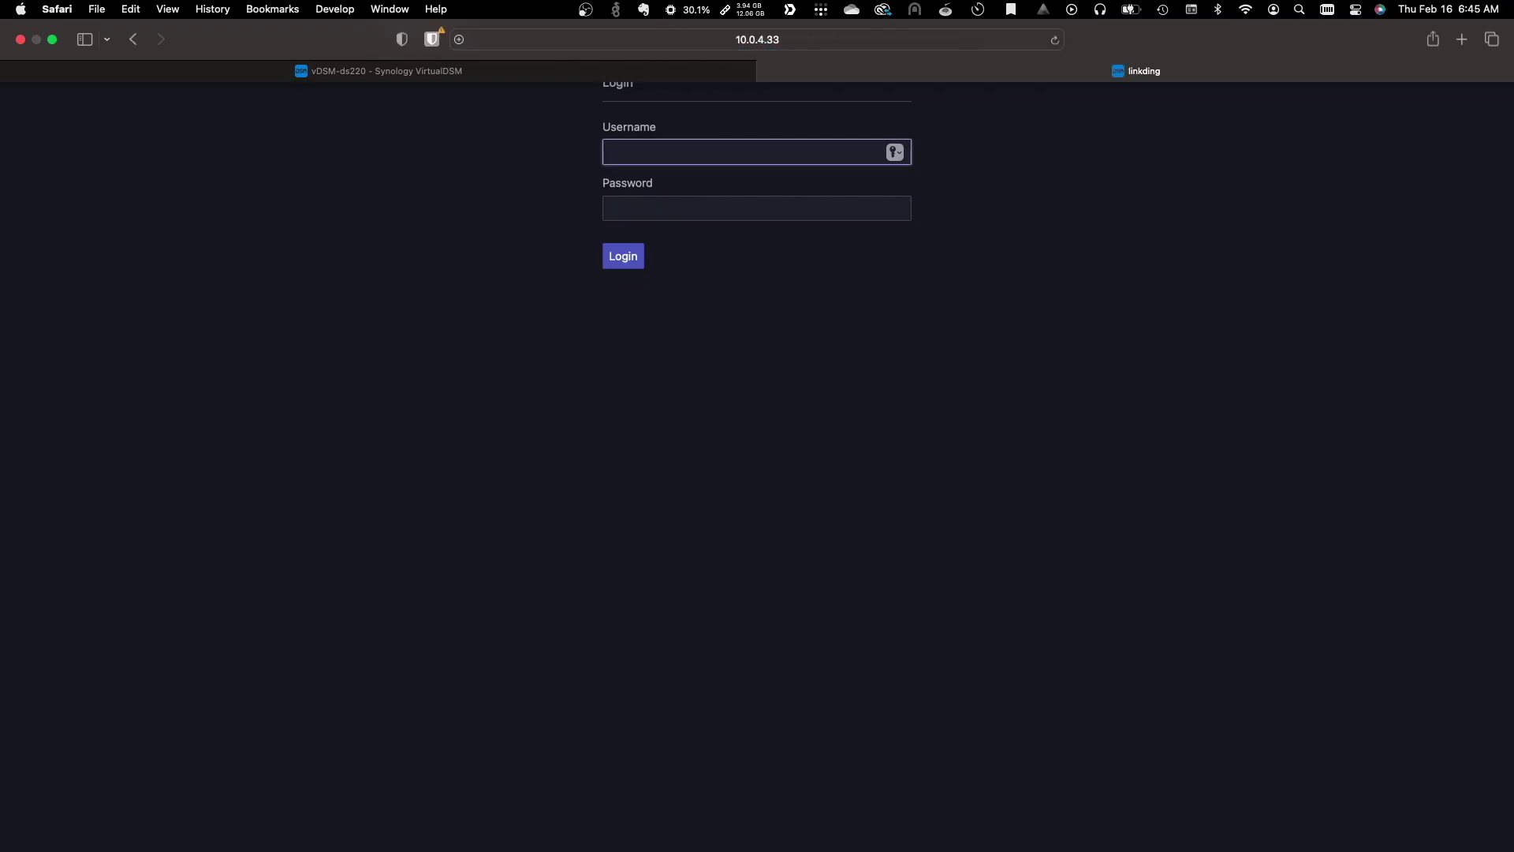
{"action": "type", "text": "ldadmin"}
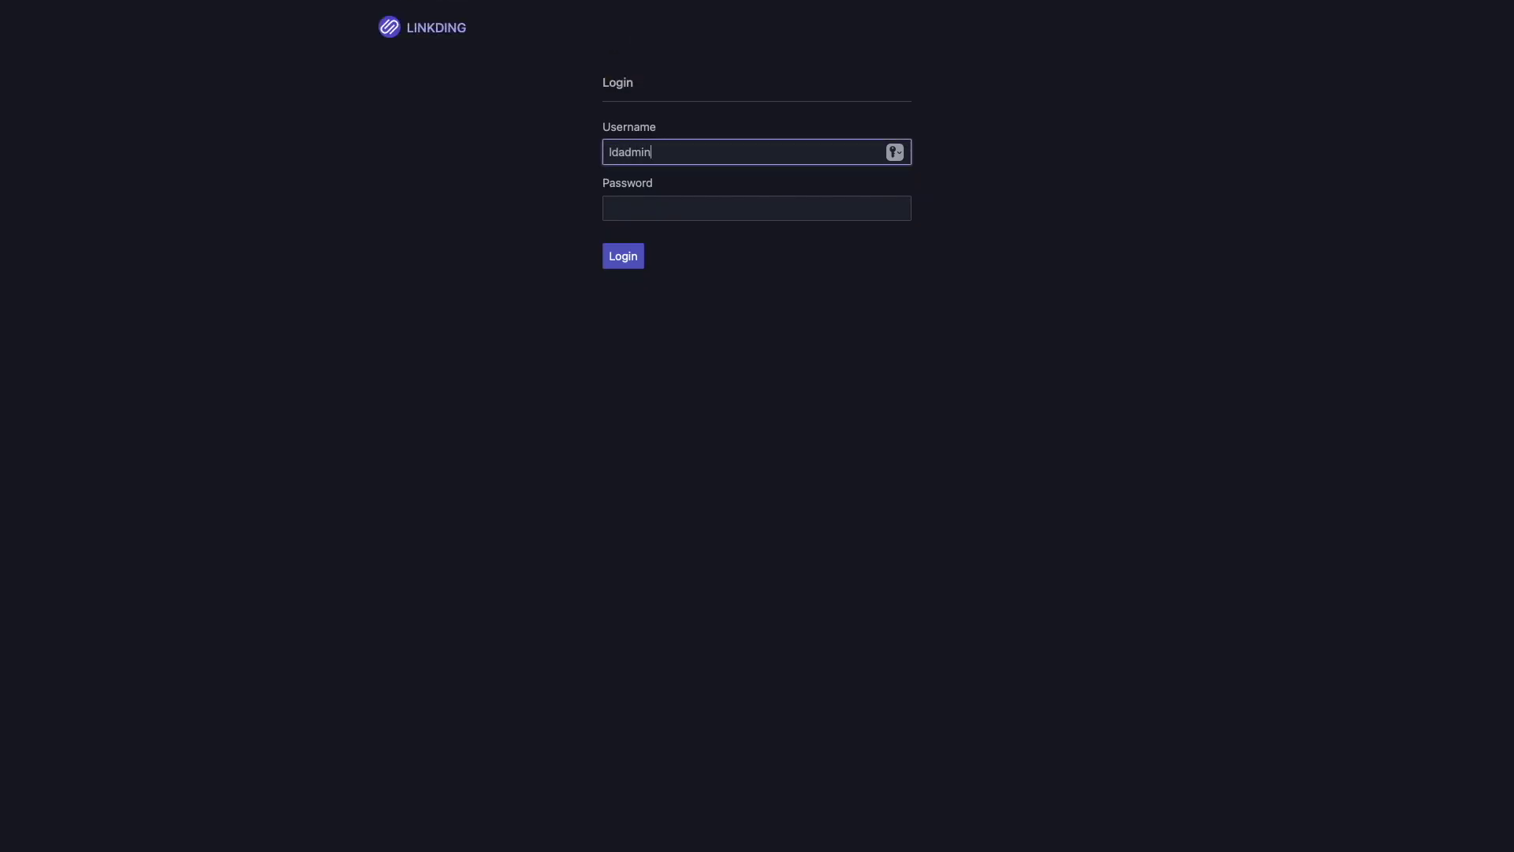
{"action": "key", "text": "Tab"}
{"action": "key", "text": "super+v"}
{"action": "key", "text": "Return"}
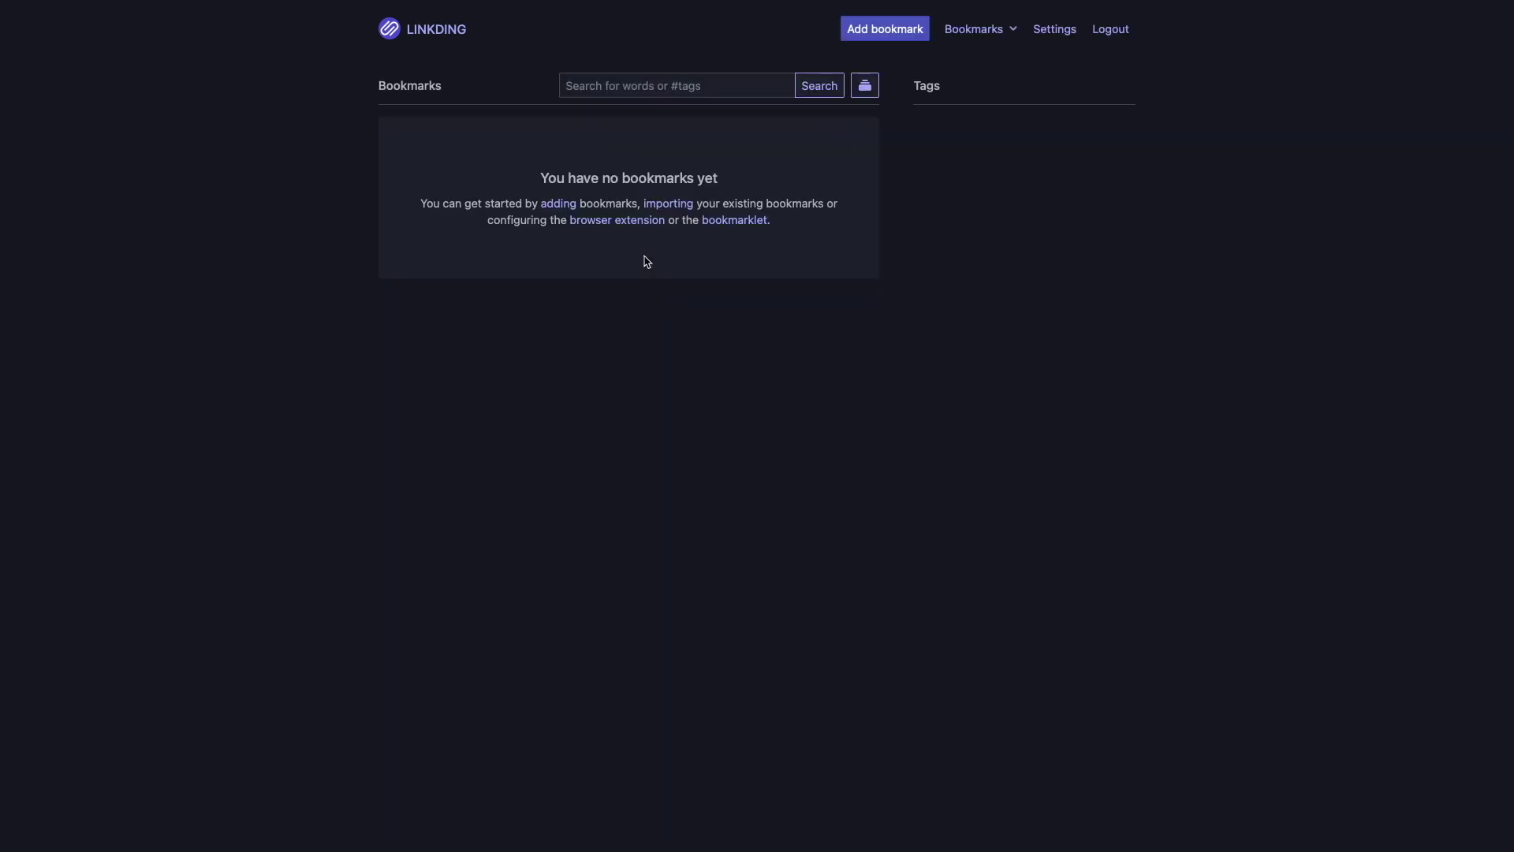
{"action": "left_click", "coordinate": [1057, 30]}
Add a new user with a password in the linkding administration site
{"action": "left_click", "coordinate": [1014, 91]}
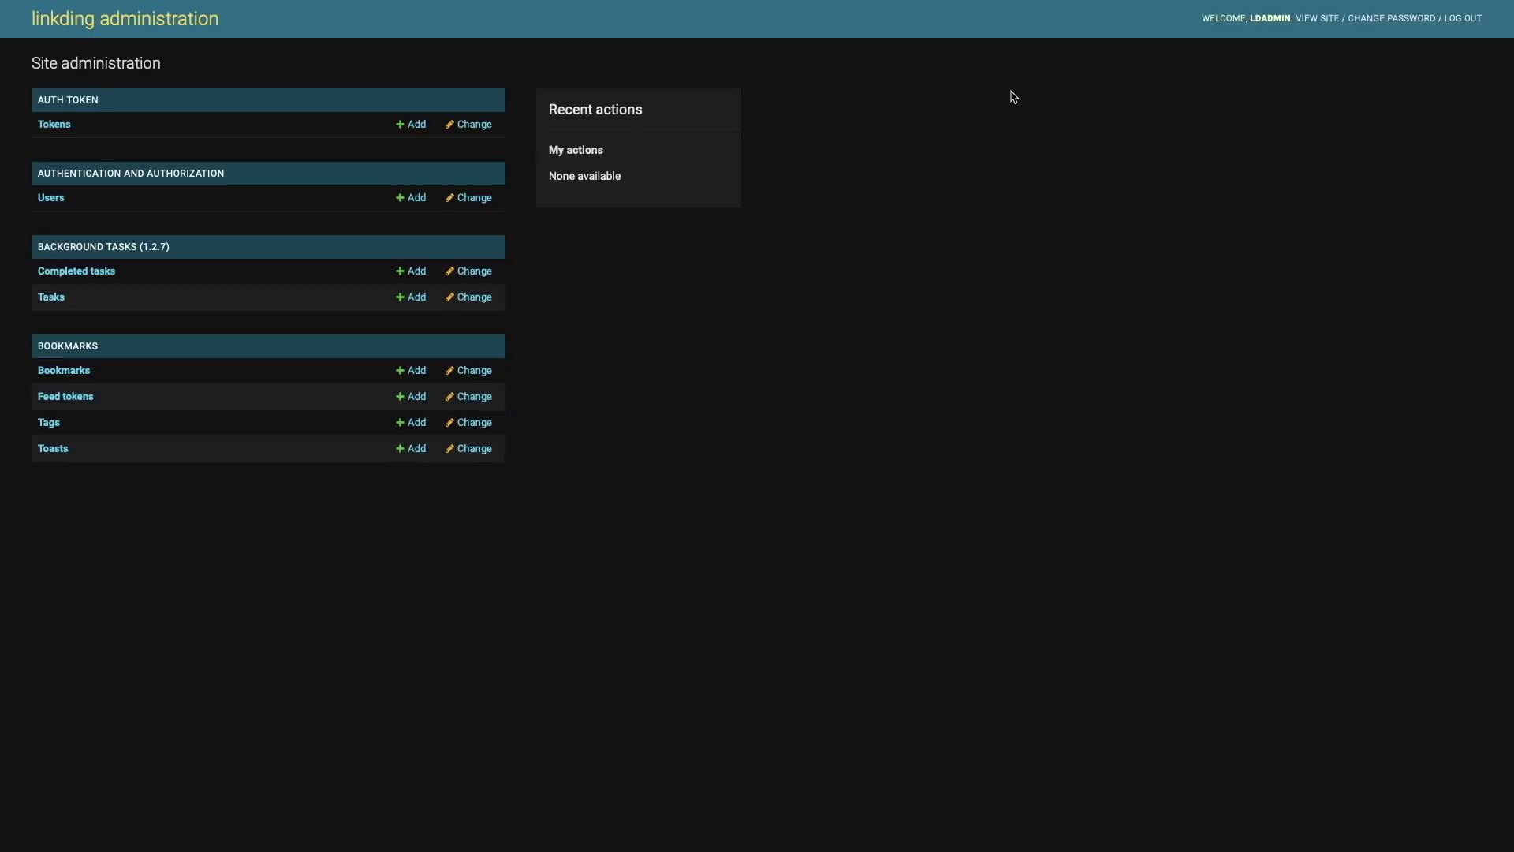
{"action": "left_click", "coordinate": [417, 199]}
{"action": "type", "text": "ferd"}
{"action": "key", "text": "Tab"}
{"action": "type", "text": "**********"}
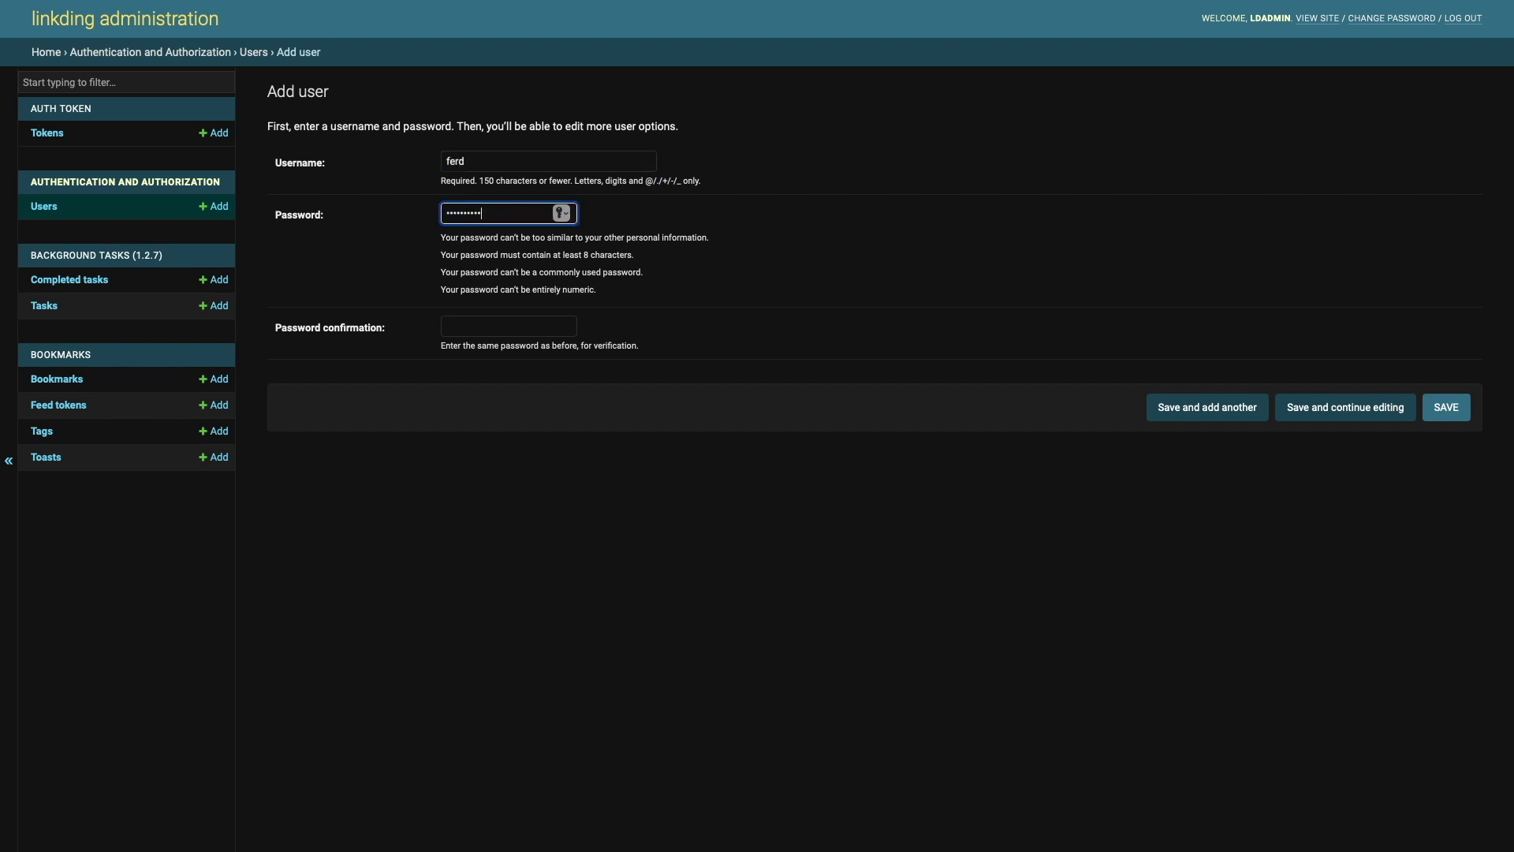
{"action": "key", "text": "Tab"}
{"action": "type", "text": "**********"}
{"action": "left_click", "coordinate": [1286, 406]}
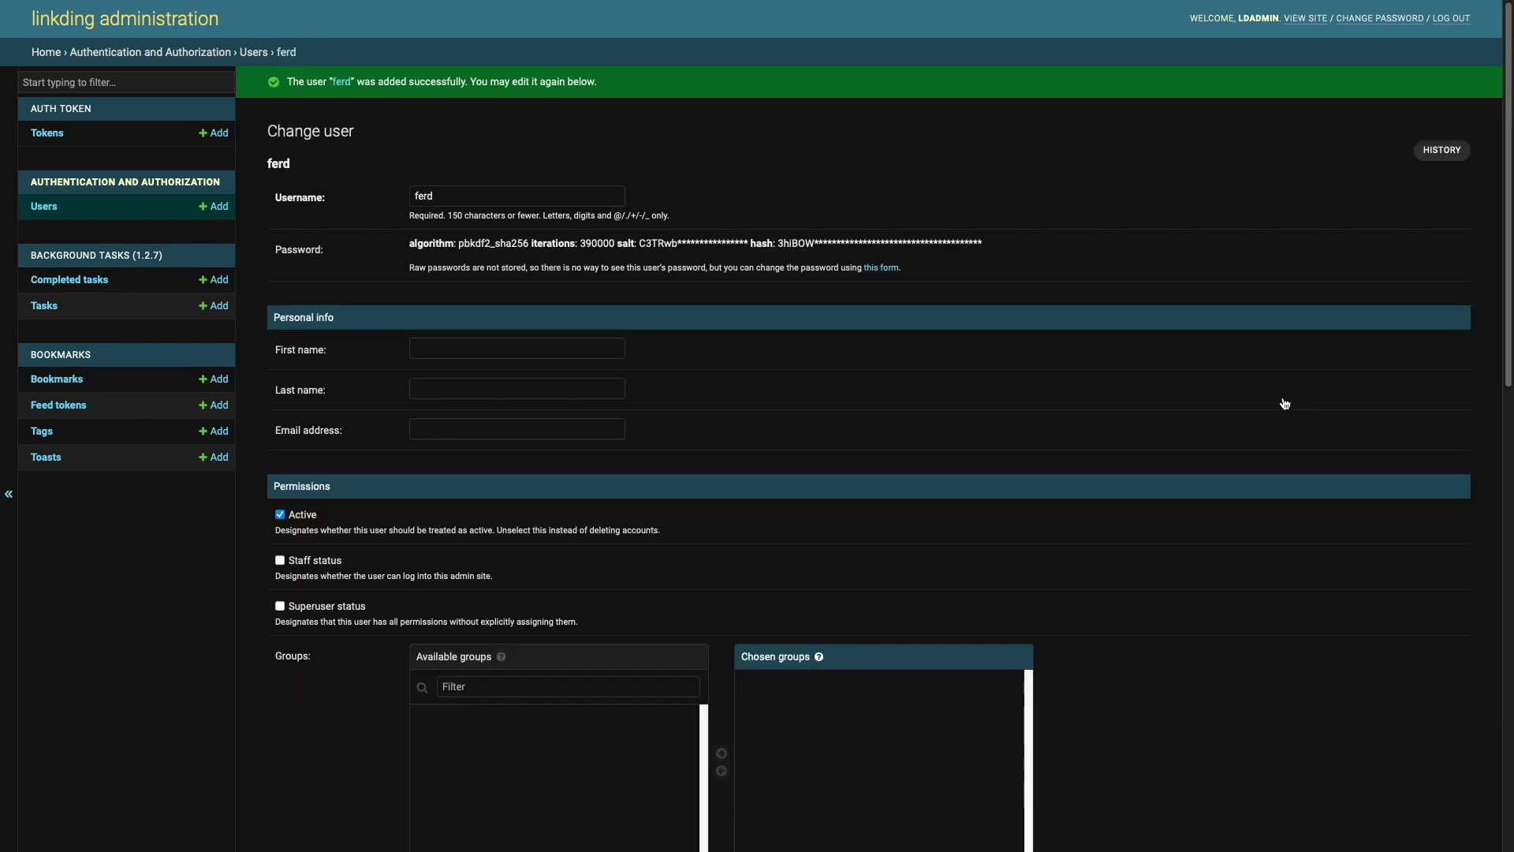
Log out of the admin account and sign in as the new user
{"action": "left_click", "coordinate": [1453, 18]}
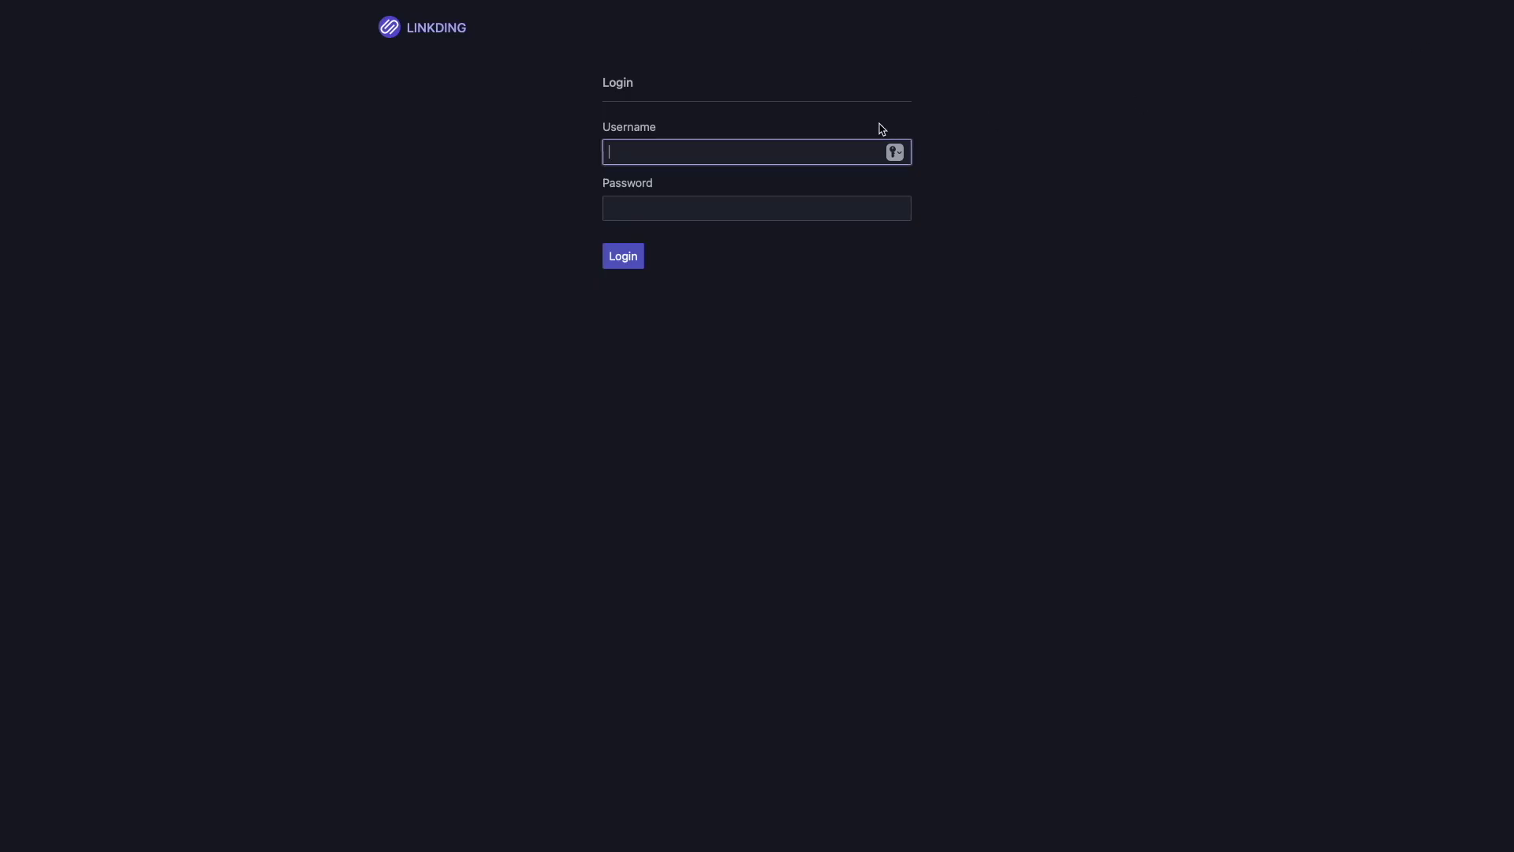
{"action": "type", "text": "ferd"}
{"action": "key", "text": "Tab"}
{"action": "type", "text": "**********"}
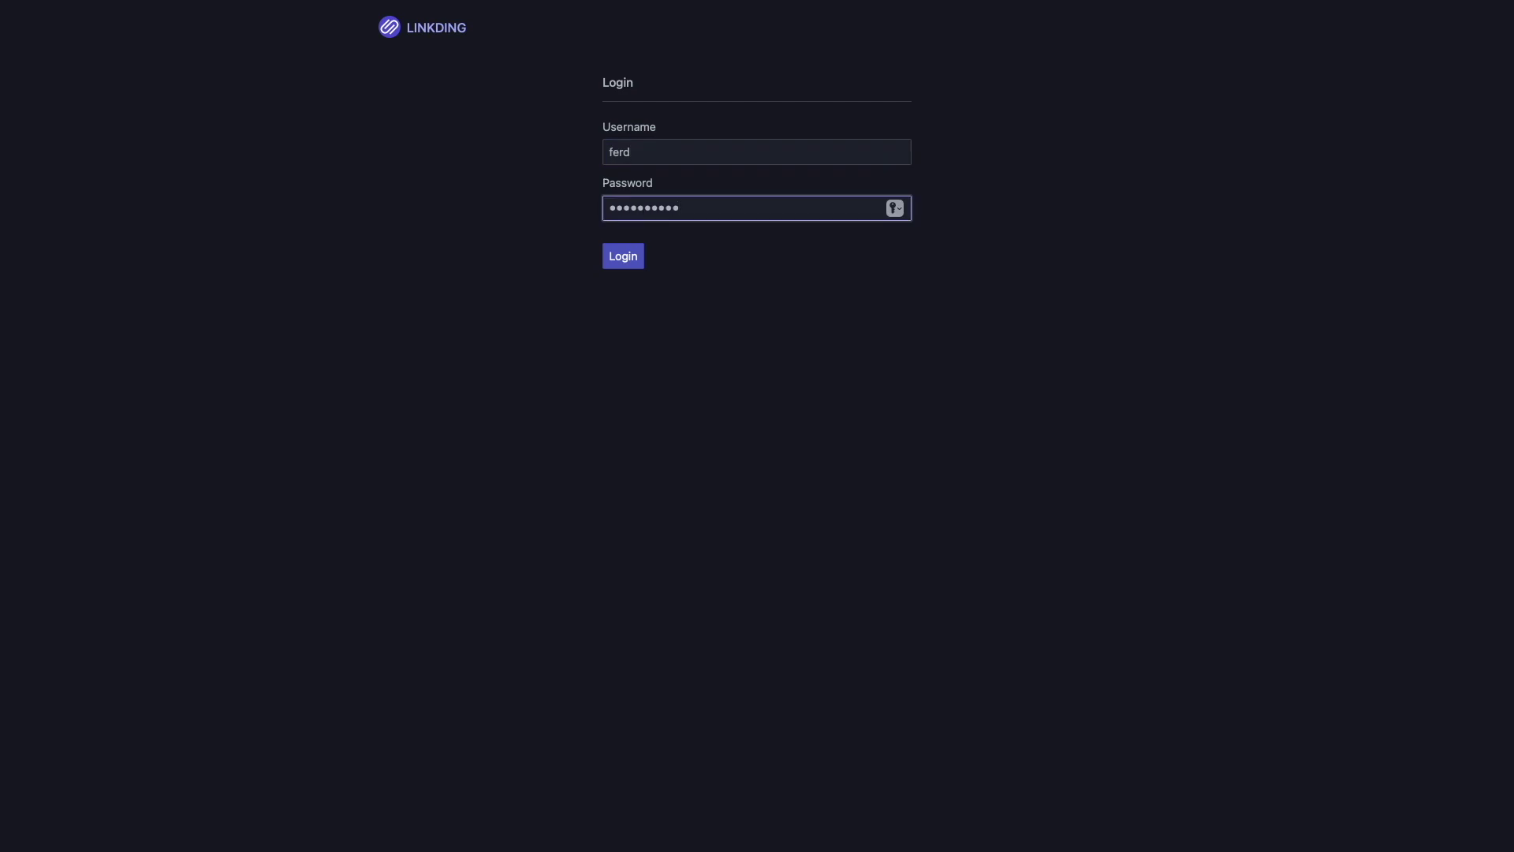
{"action": "left_click", "coordinate": [643, 251]}
{"action": "left_click", "coordinate": [850, 36]}
{"action": "type", "text": "https://digitalaloha.com"}
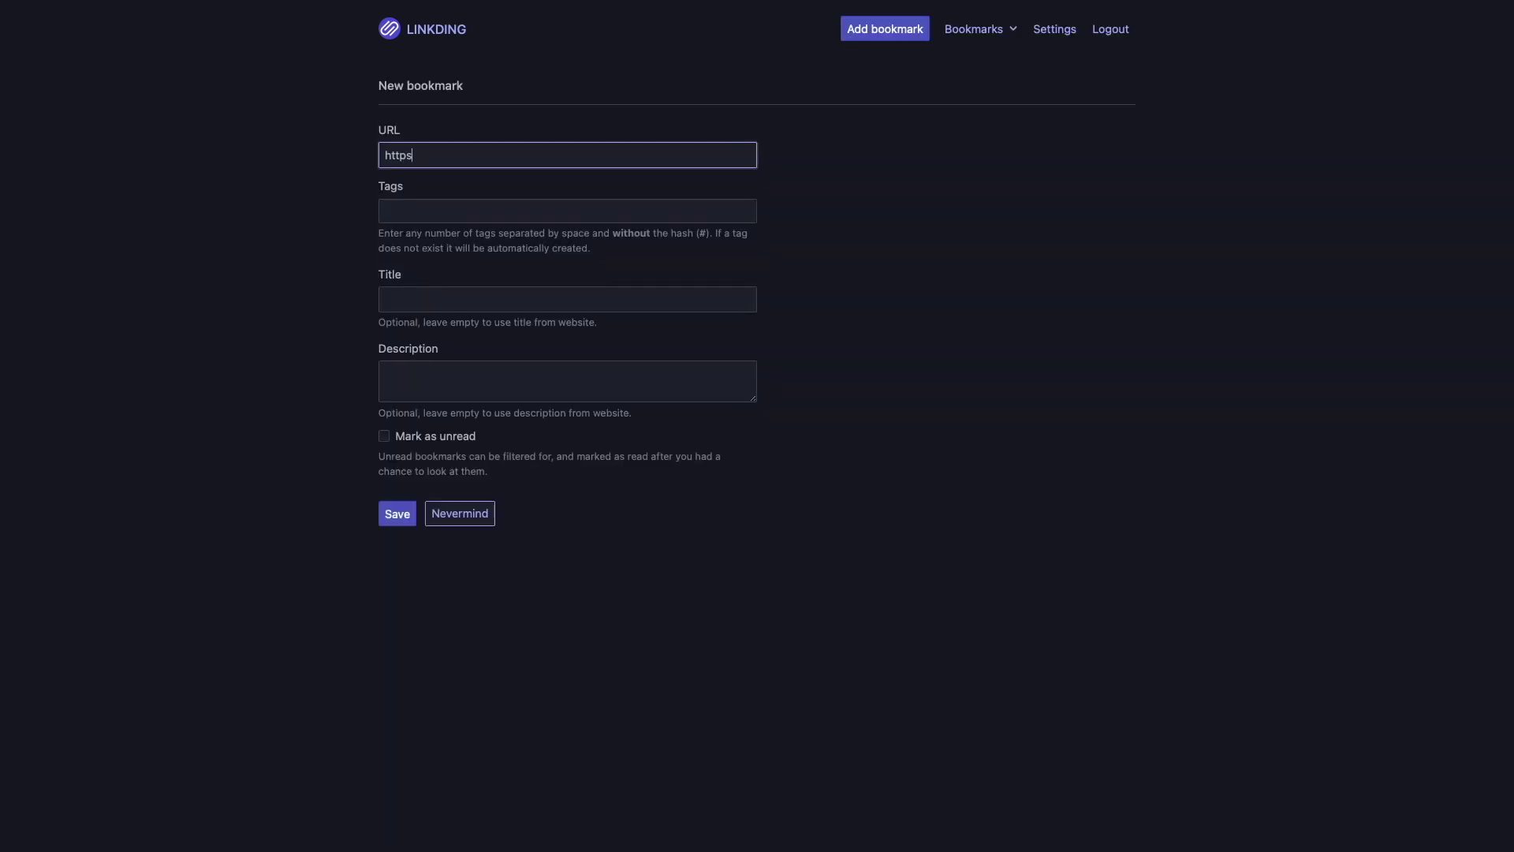
{"action": "key", "text": "Tab"}
{"action": "type", "text": "digitalaloha"}
{"action": "left_click", "coordinate": [411, 512]}
{"action": "left_click", "coordinate": [843, 38]}
{"action": "type", "text": "https://www.youtube.com/@digital_aloha"}
{"action": "key", "text": "Tab"}
{"action": "type", "text": "youtube dig"}
{"action": "key", "text": "Return"}
{"action": "key", "text": "Tab"}
{"action": "type", "text": "Digital Aloha - YouTube"}
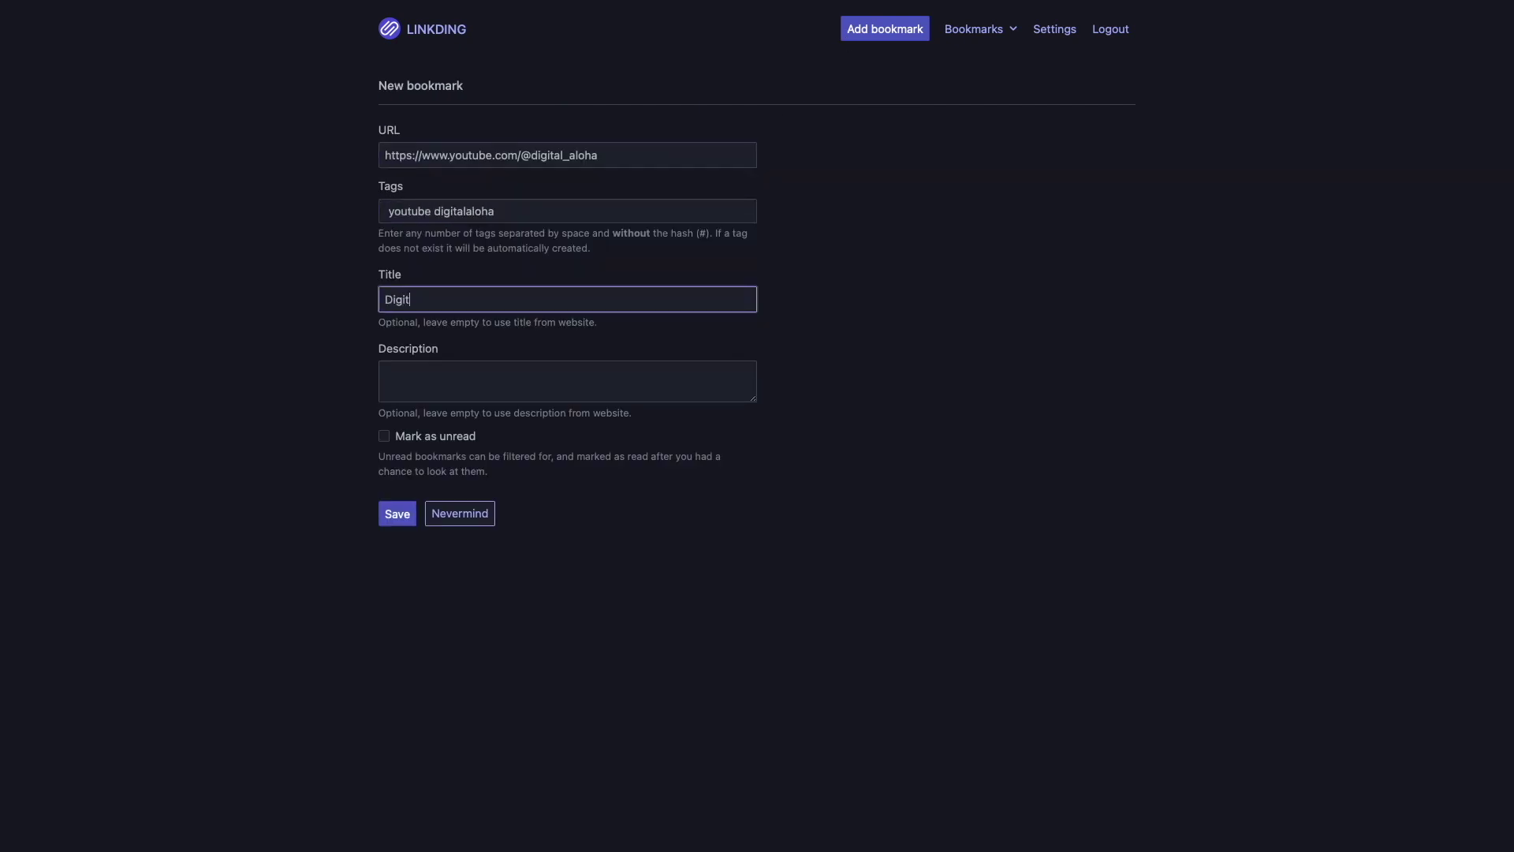
{"action": "left_click", "coordinate": [384, 511]}
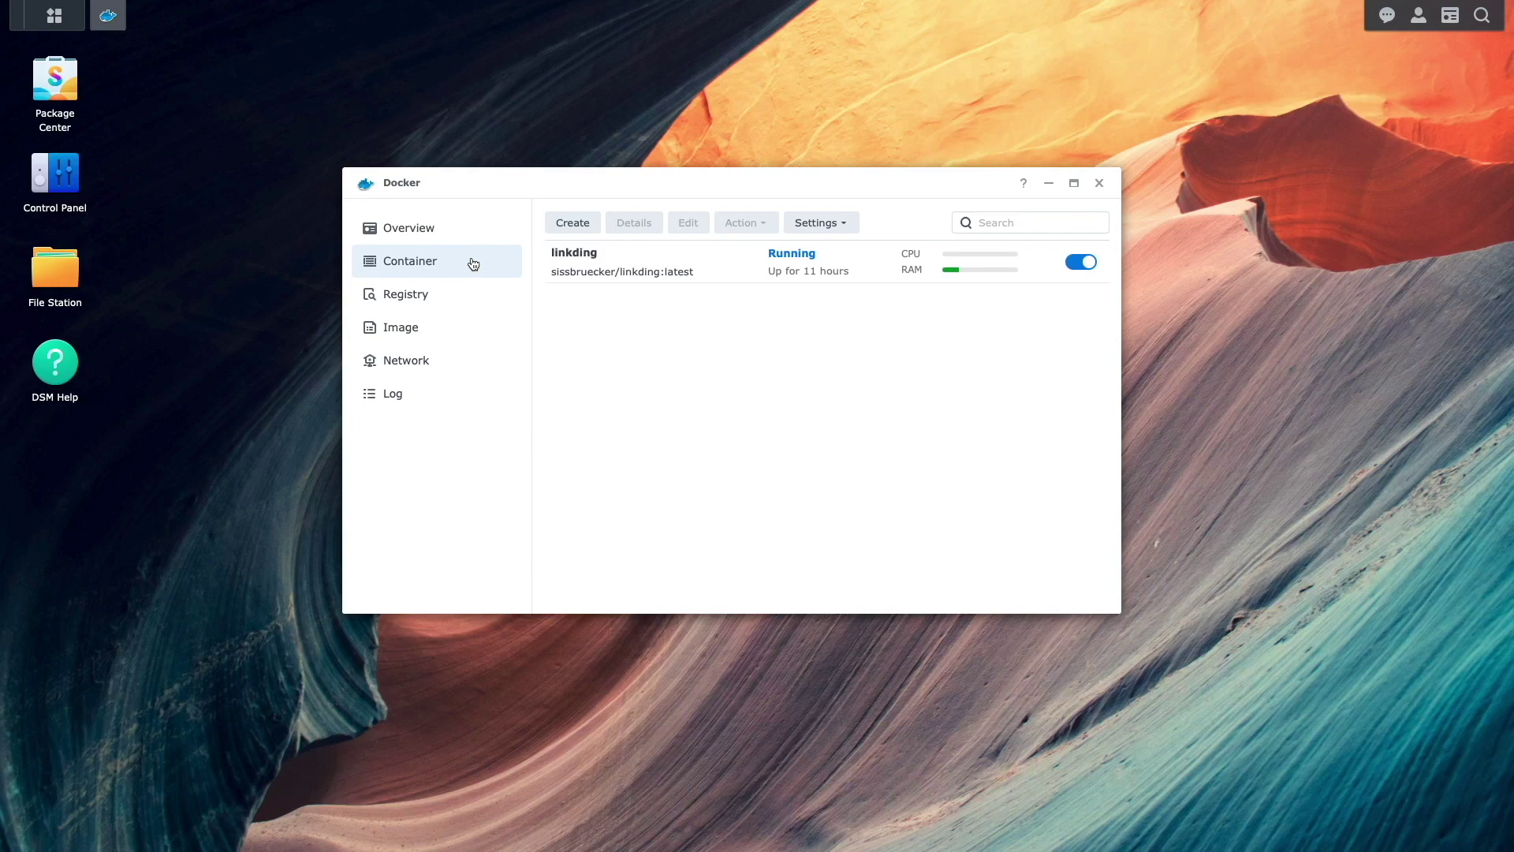
Close Docker and start adding a DDNS entry in Control Panel's External Access
{"action": "left_click", "coordinate": [1099, 183]}
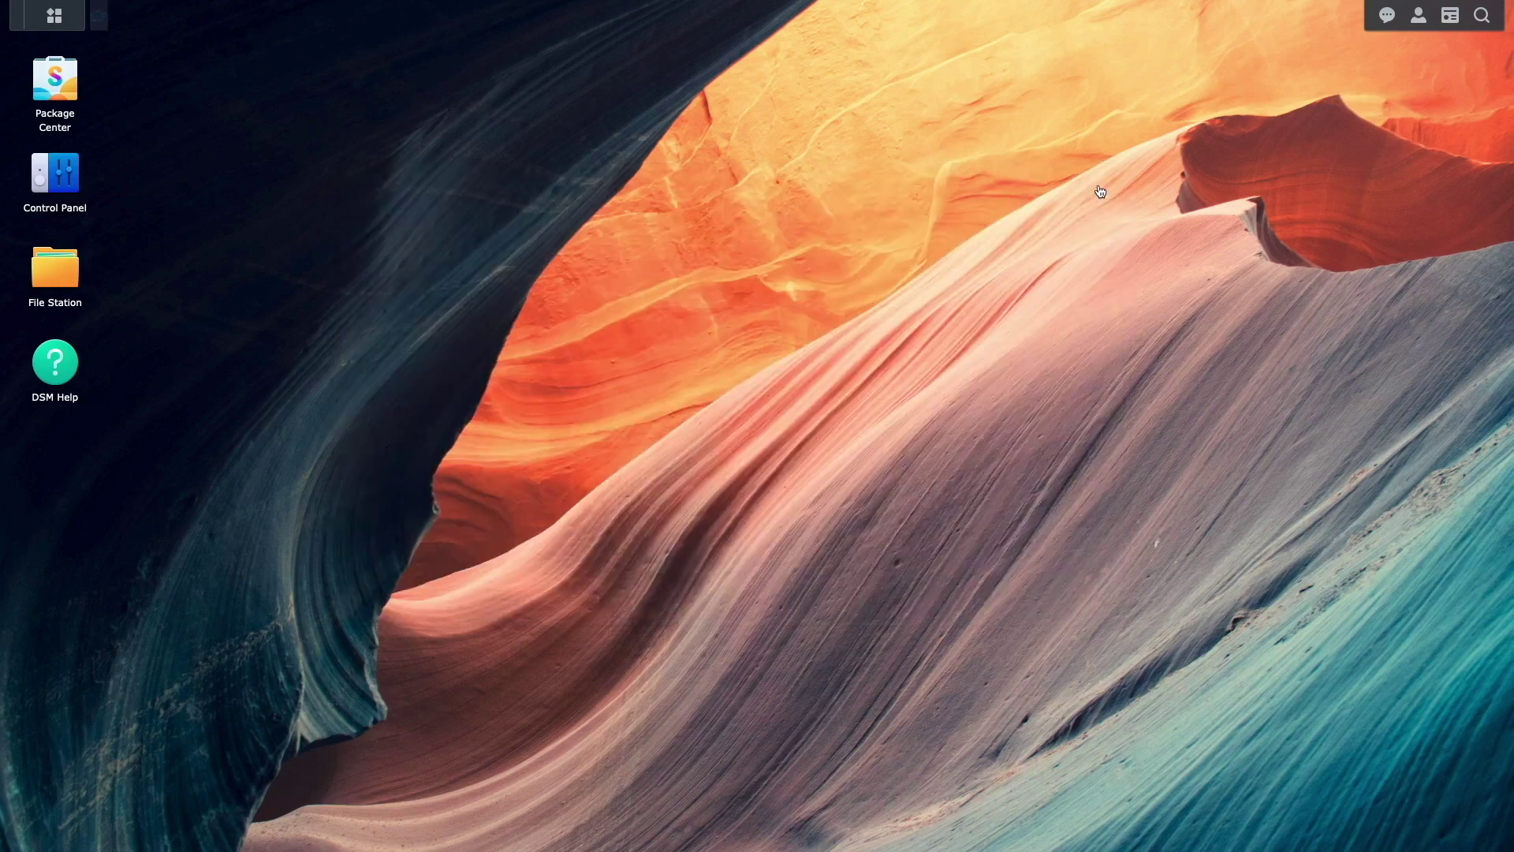
{"action": "left_click", "coordinate": [73, 183]}
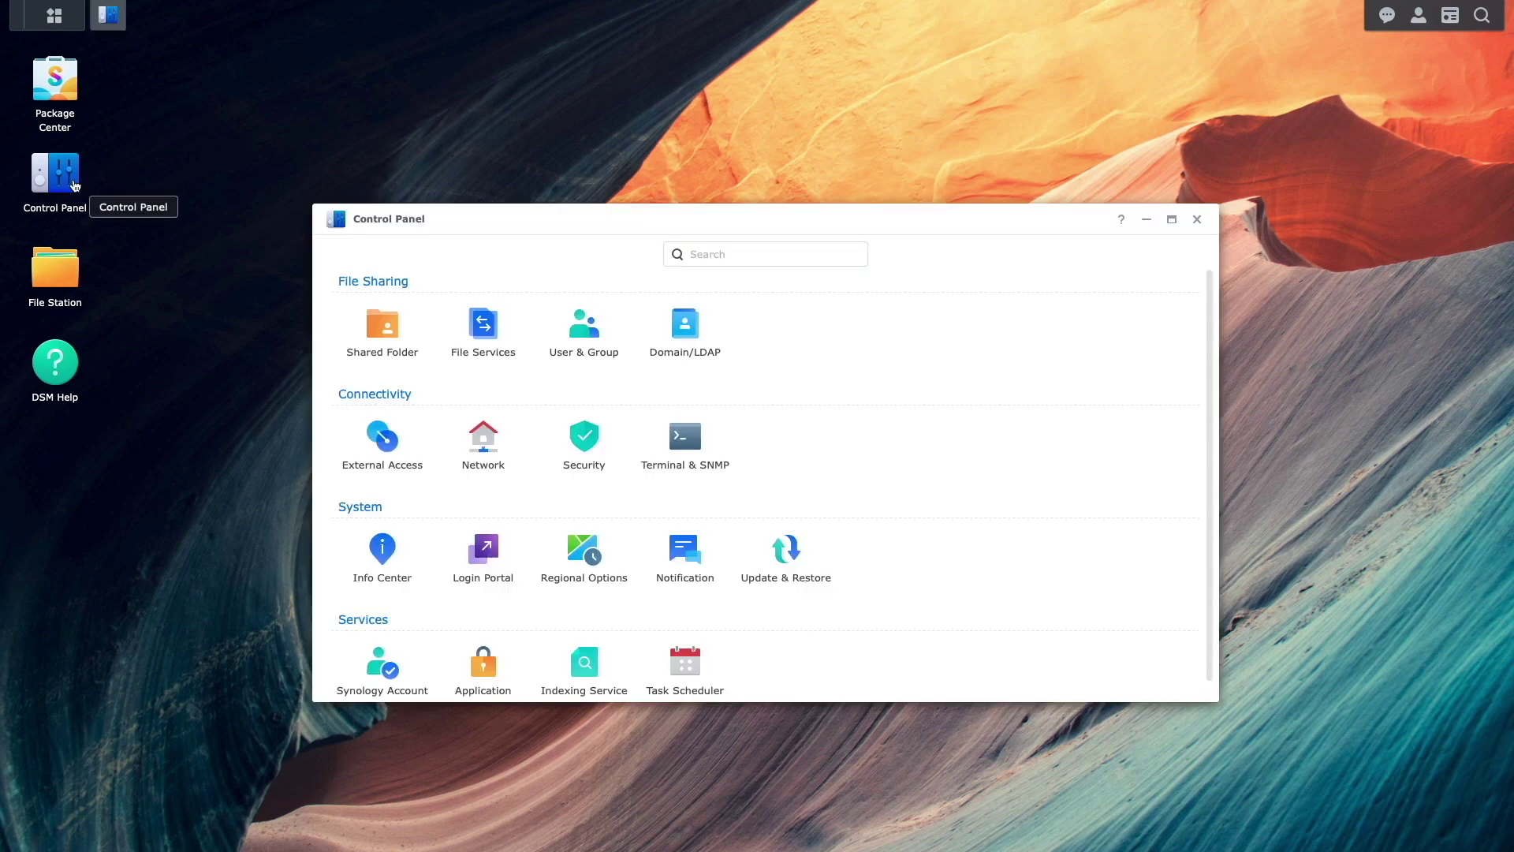
{"action": "left_click", "coordinate": [383, 440]}
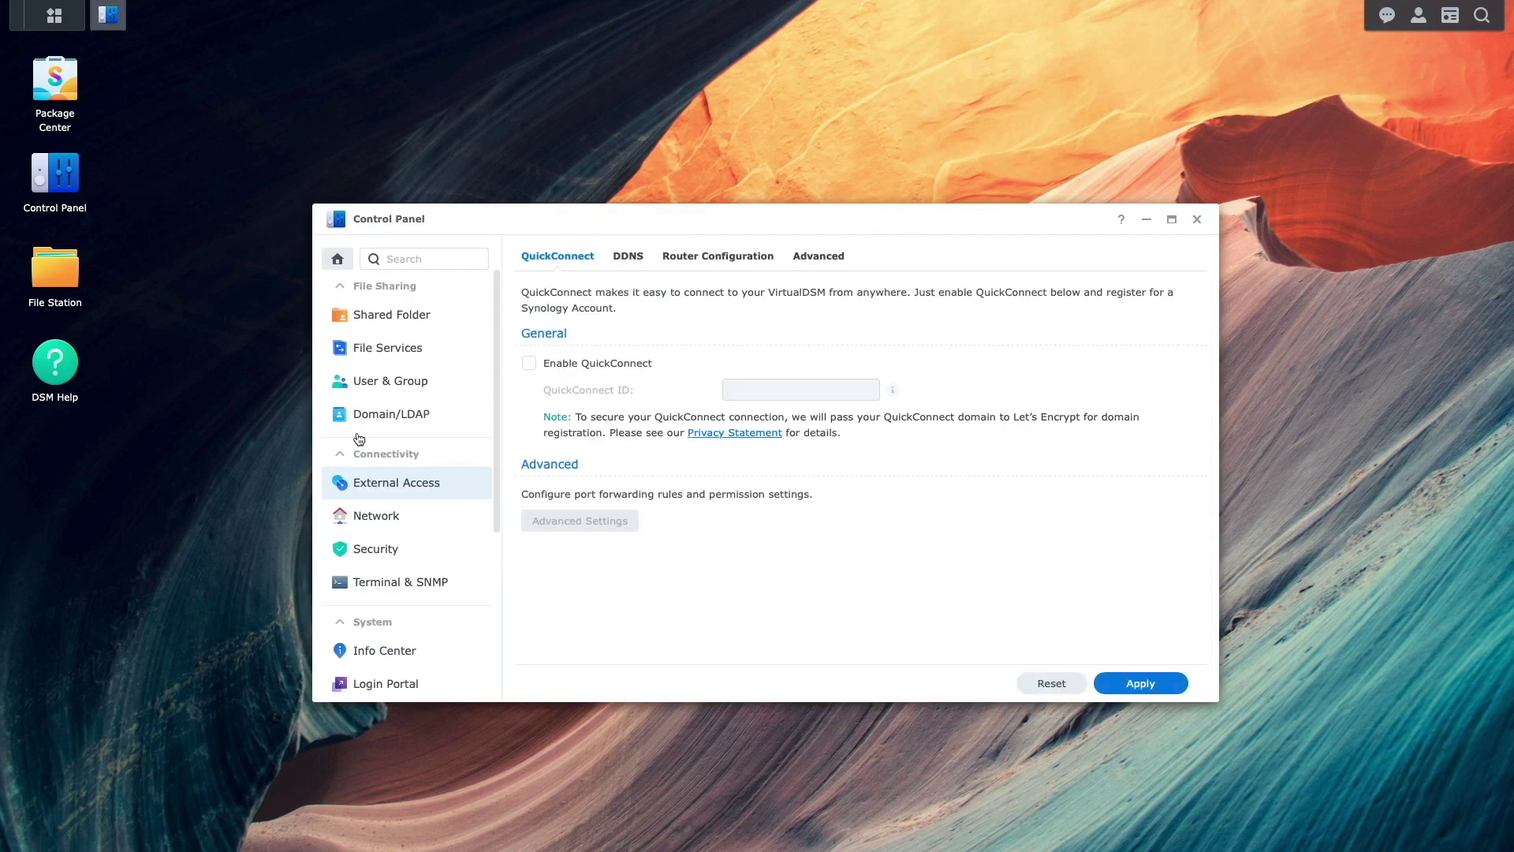
{"action": "left_click", "coordinate": [635, 267]}
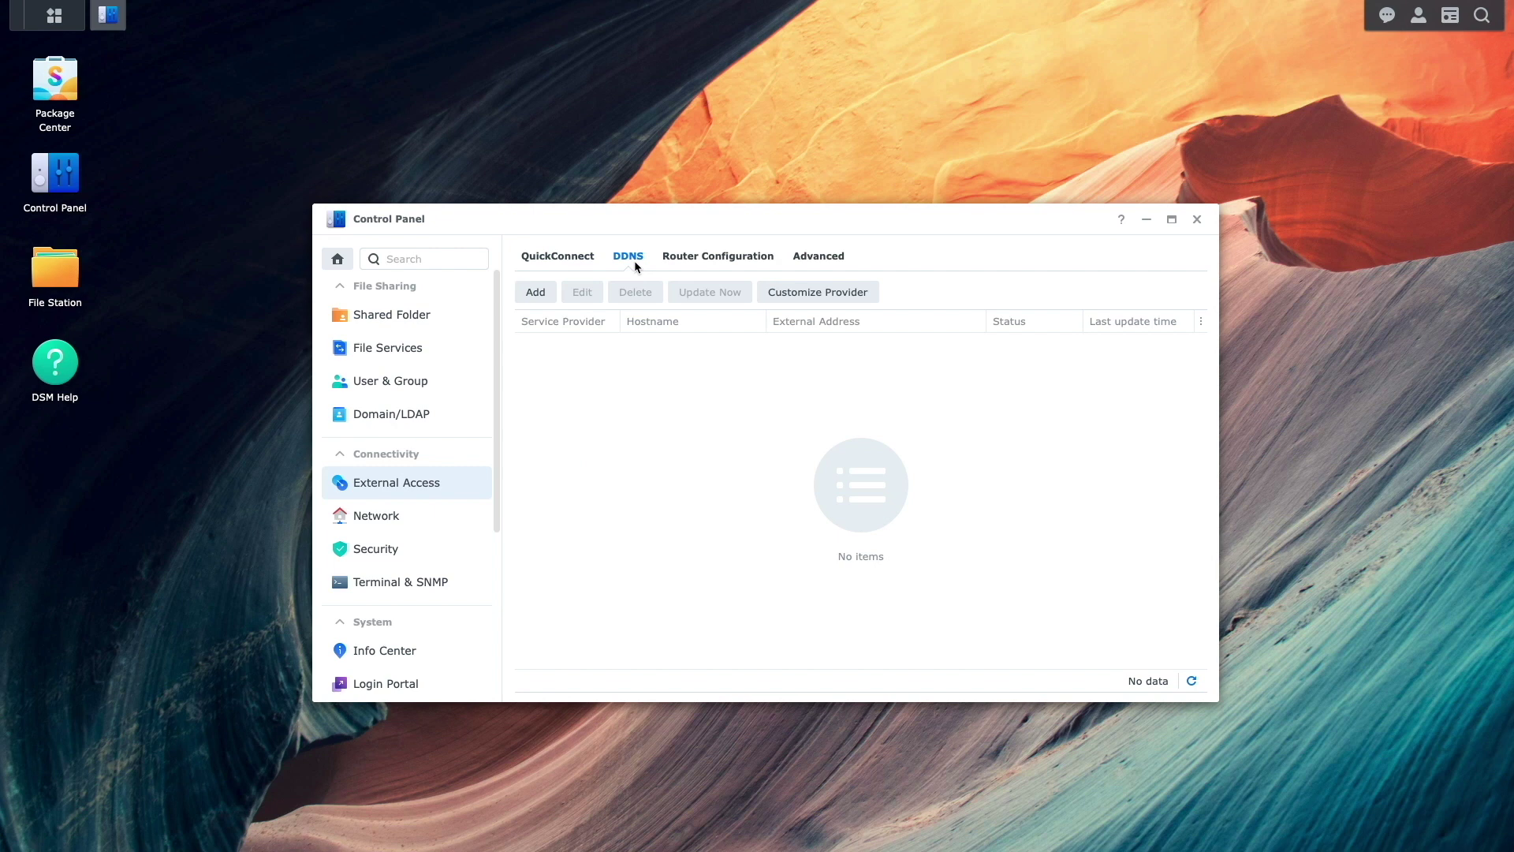
{"action": "left_click", "coordinate": [536, 292]}
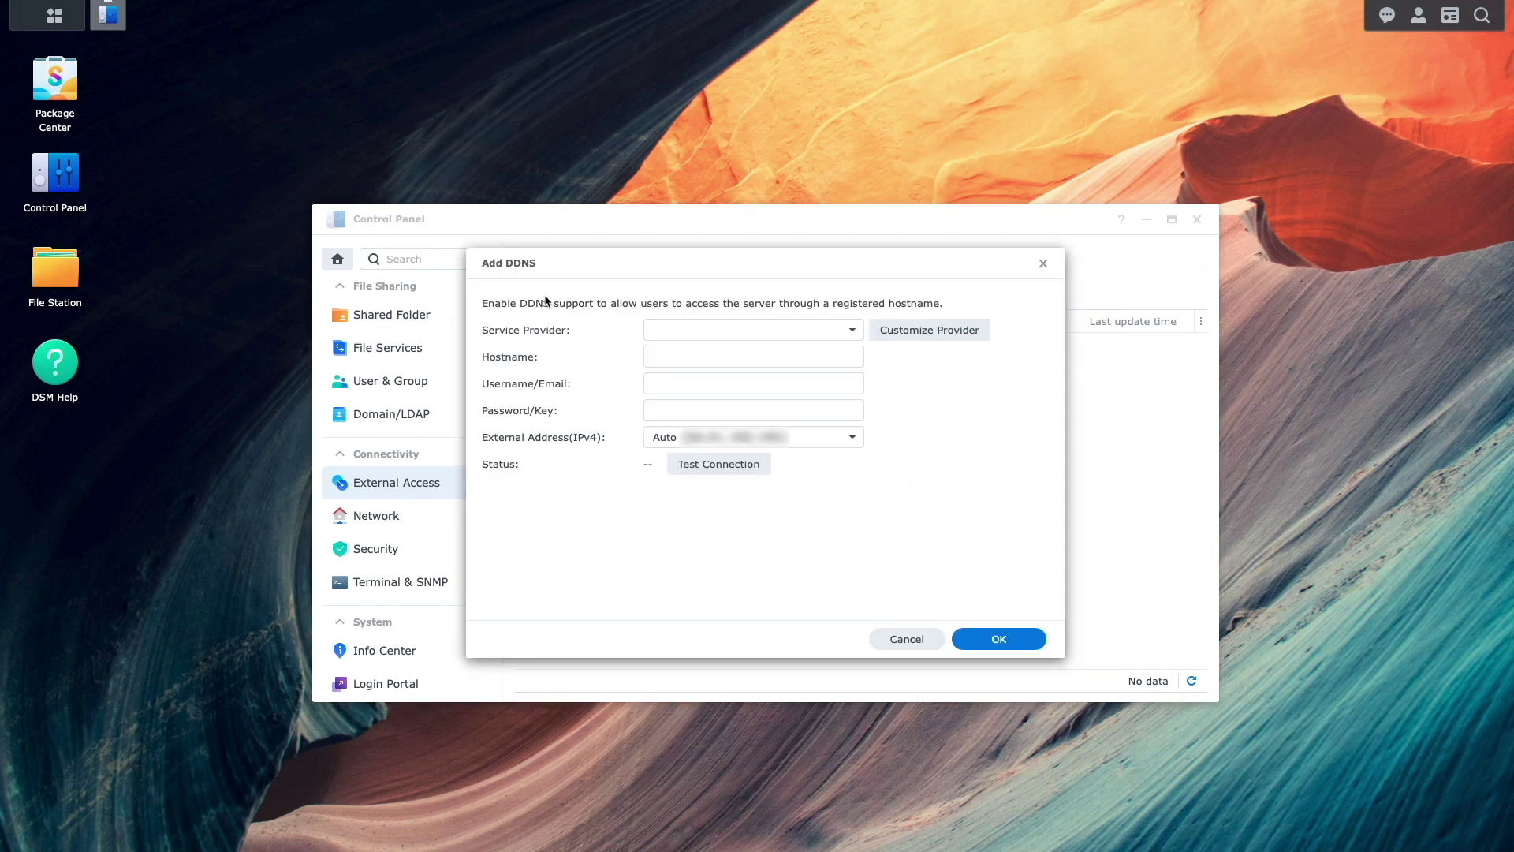
Register Synology hostname linkding-daloha with a default Let's Encrypt certificate after testing the connection
{"action": "left_click", "coordinate": [852, 331]}
{"action": "left_click", "coordinate": [818, 363]}
{"action": "left_click", "coordinate": [732, 357]}
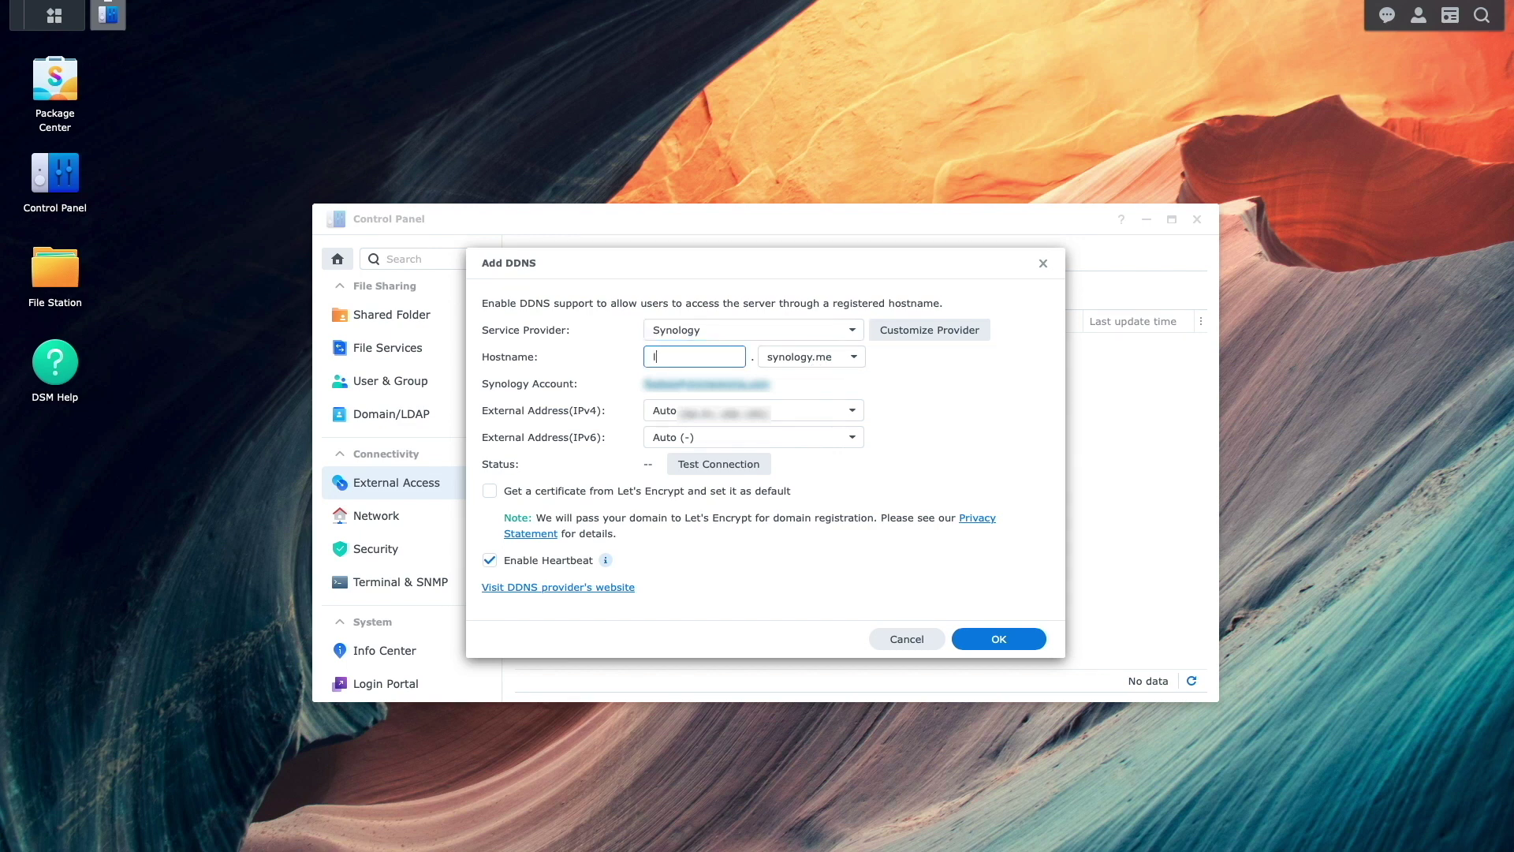
{"action": "type", "text": "linkding-daloha"}
{"action": "left_click", "coordinate": [489, 490]}
{"action": "left_click", "coordinate": [675, 471]}
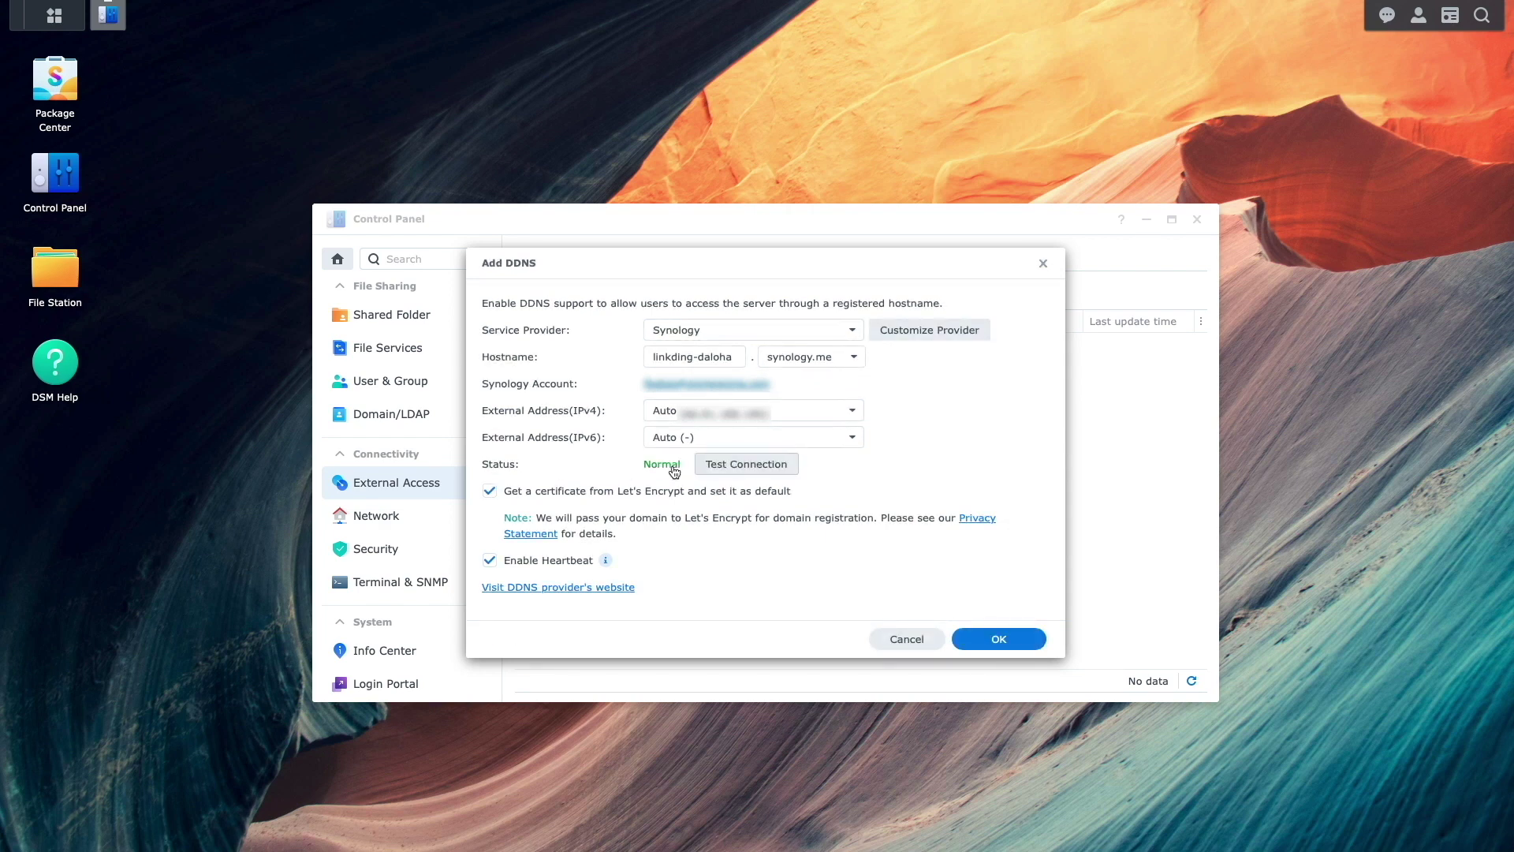
{"action": "left_click", "coordinate": [976, 638]}
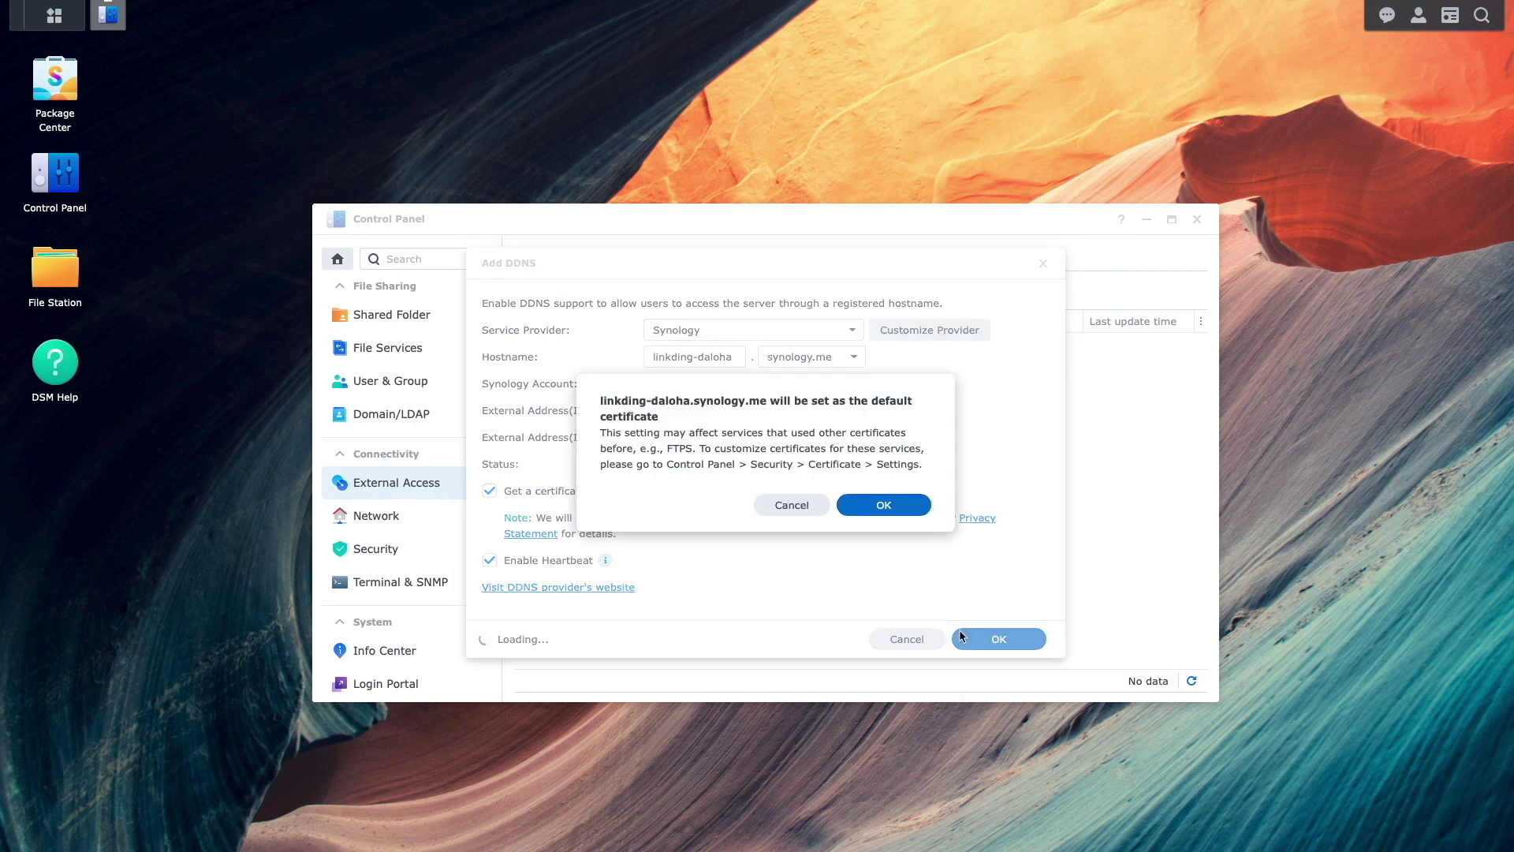
{"action": "left_click", "coordinate": [919, 509]}
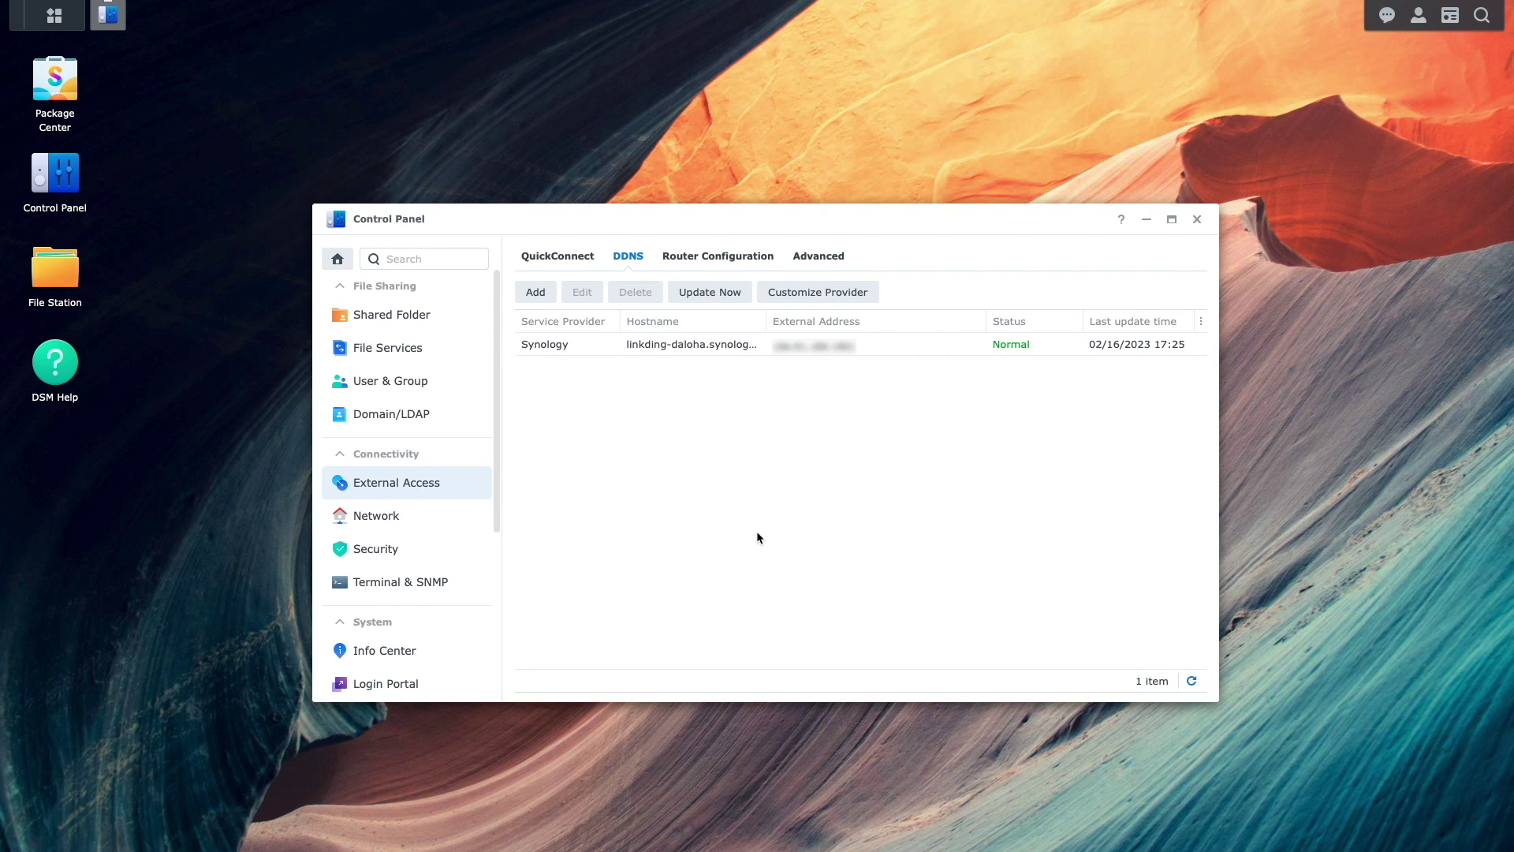
{"action": "left_click", "coordinate": [424, 683]}
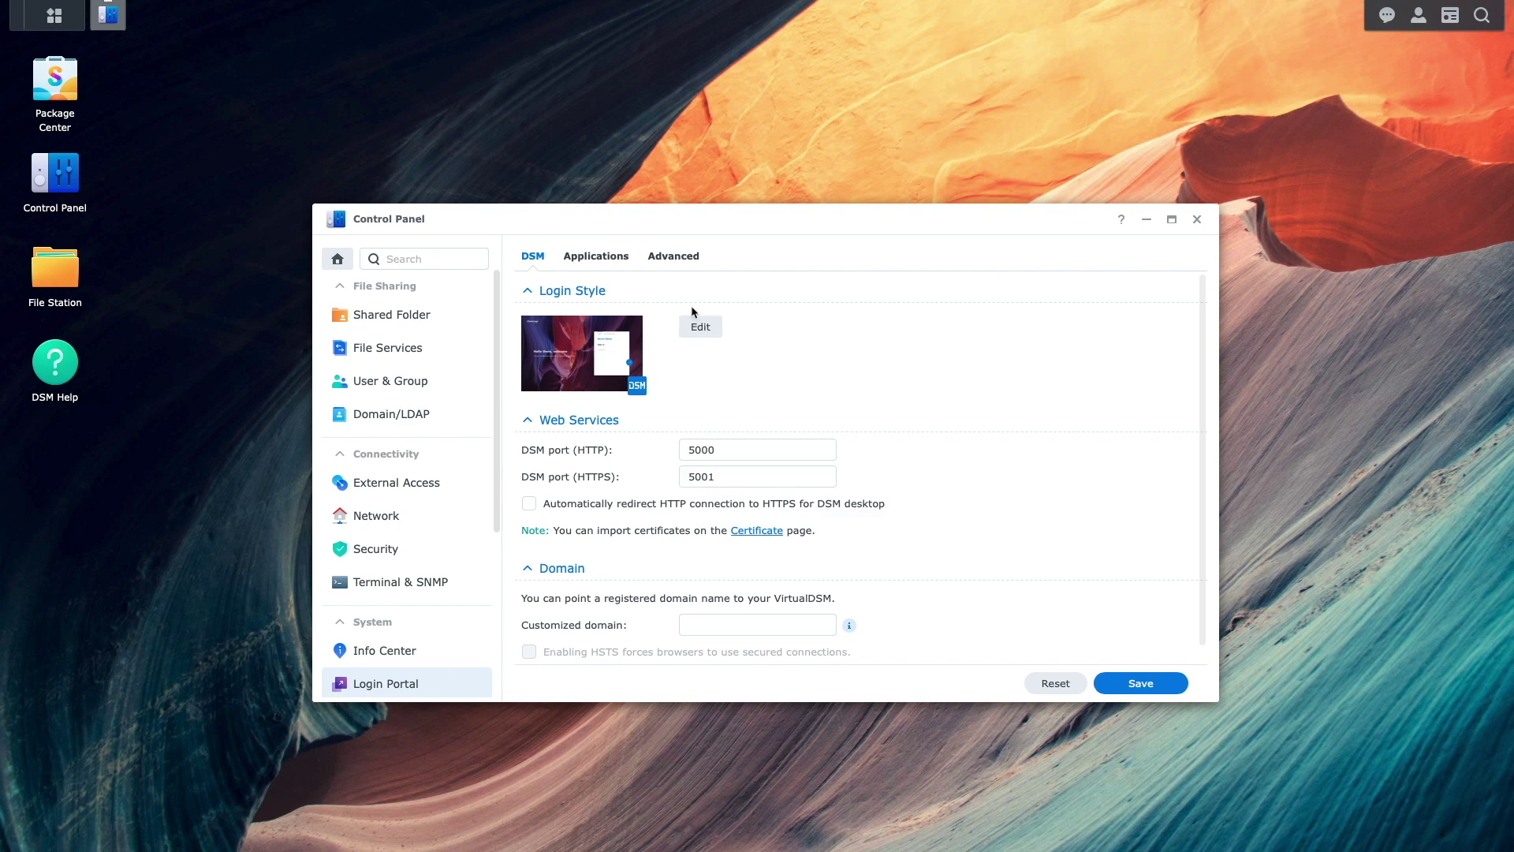
Start a new reverse proxy rule named linkding with HTTPS as the source protocol
{"action": "left_click", "coordinate": [694, 260]}
{"action": "left_click", "coordinate": [619, 347]}
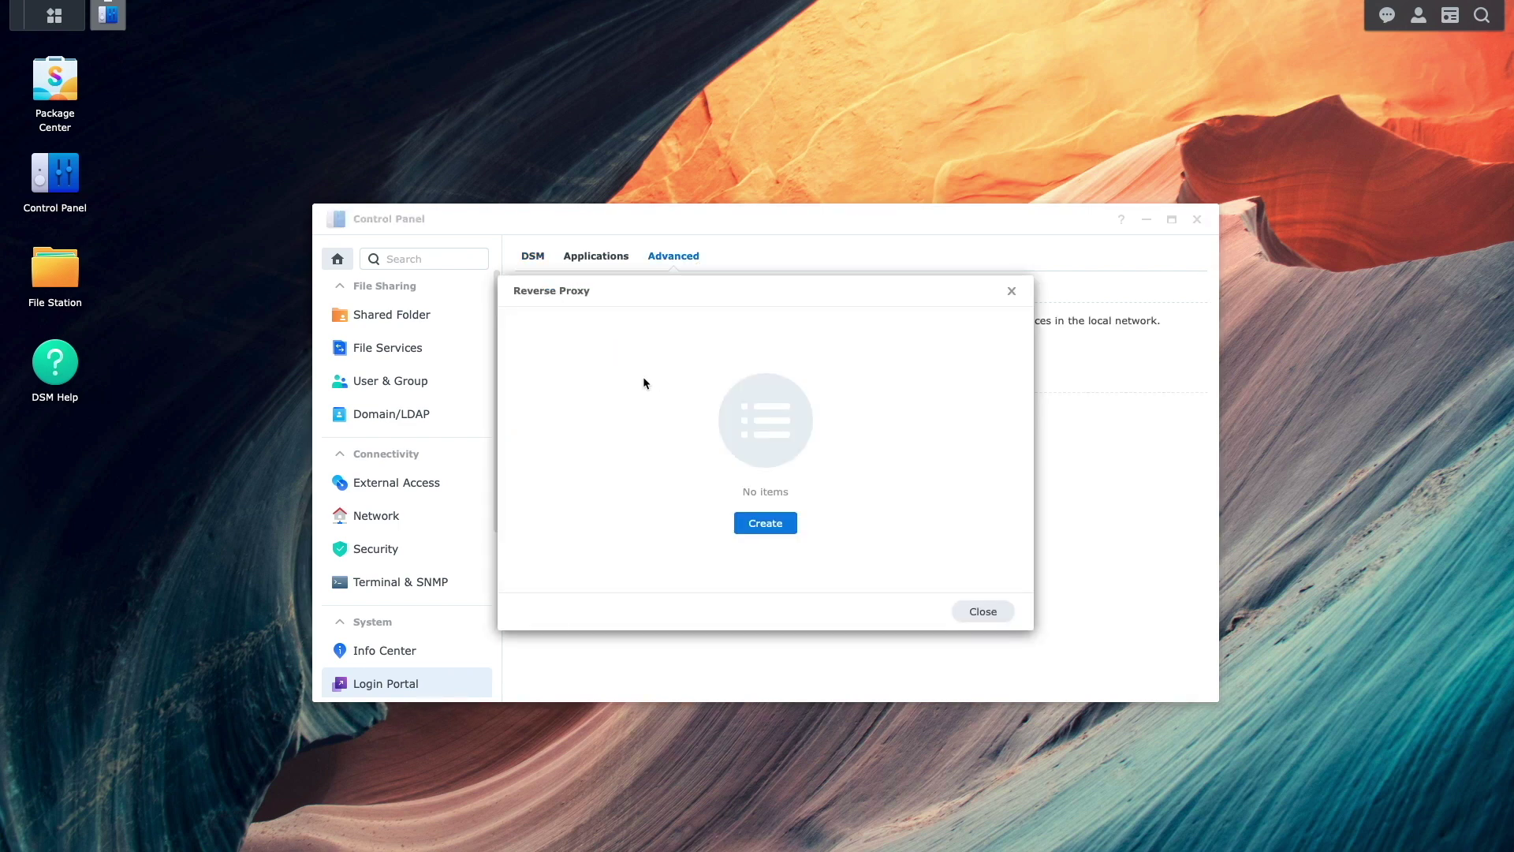
{"action": "left_click", "coordinate": [745, 525]}
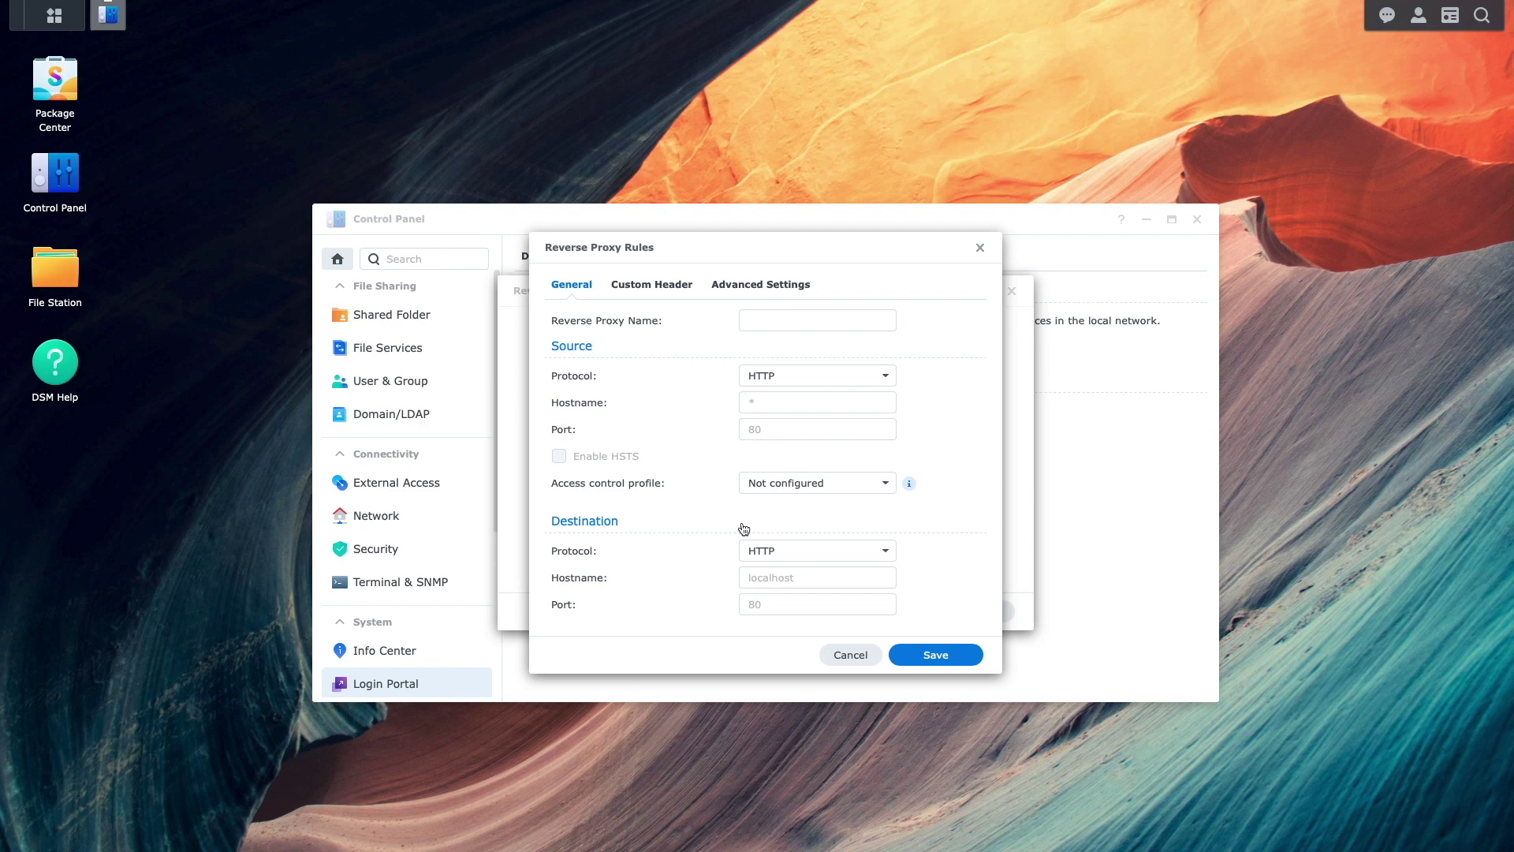
{"action": "left_click", "coordinate": [817, 320]}
{"action": "type", "text": "linkding"}
{"action": "left_click", "coordinate": [836, 374]}
{"action": "left_click", "coordinate": [842, 428]}
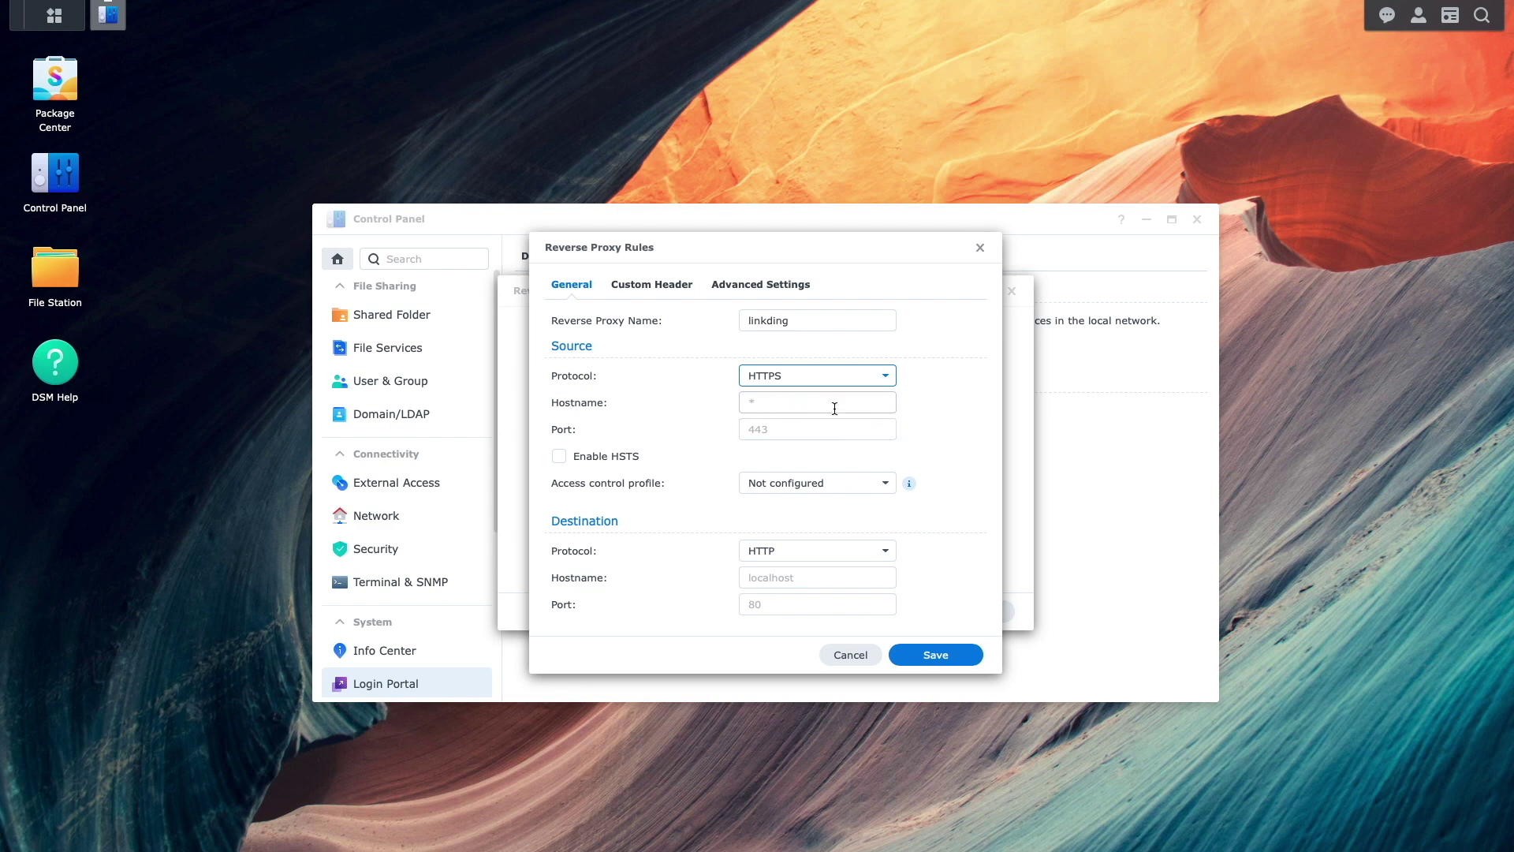
Set source linkding-daloha.synology.me:443 and destination localhost:9090, then save the rule
{"action": "left_click", "coordinate": [837, 403]}
{"action": "type", "text": "linkding-"}
{"action": "type", "text": "daloha.synology.me"}
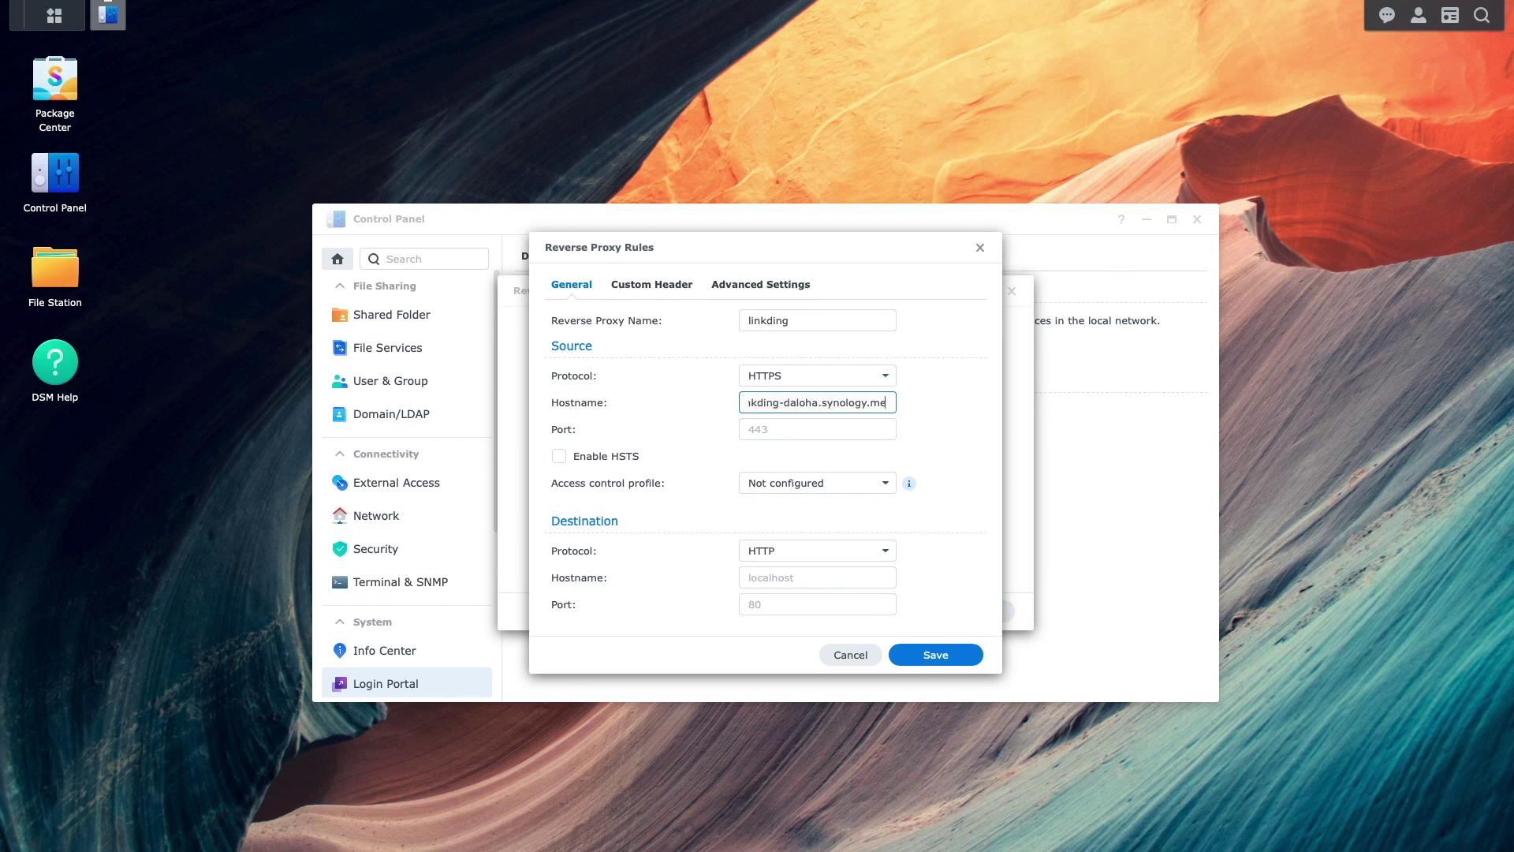
{"action": "key", "text": "Tab"}
{"action": "type", "text": "443"}
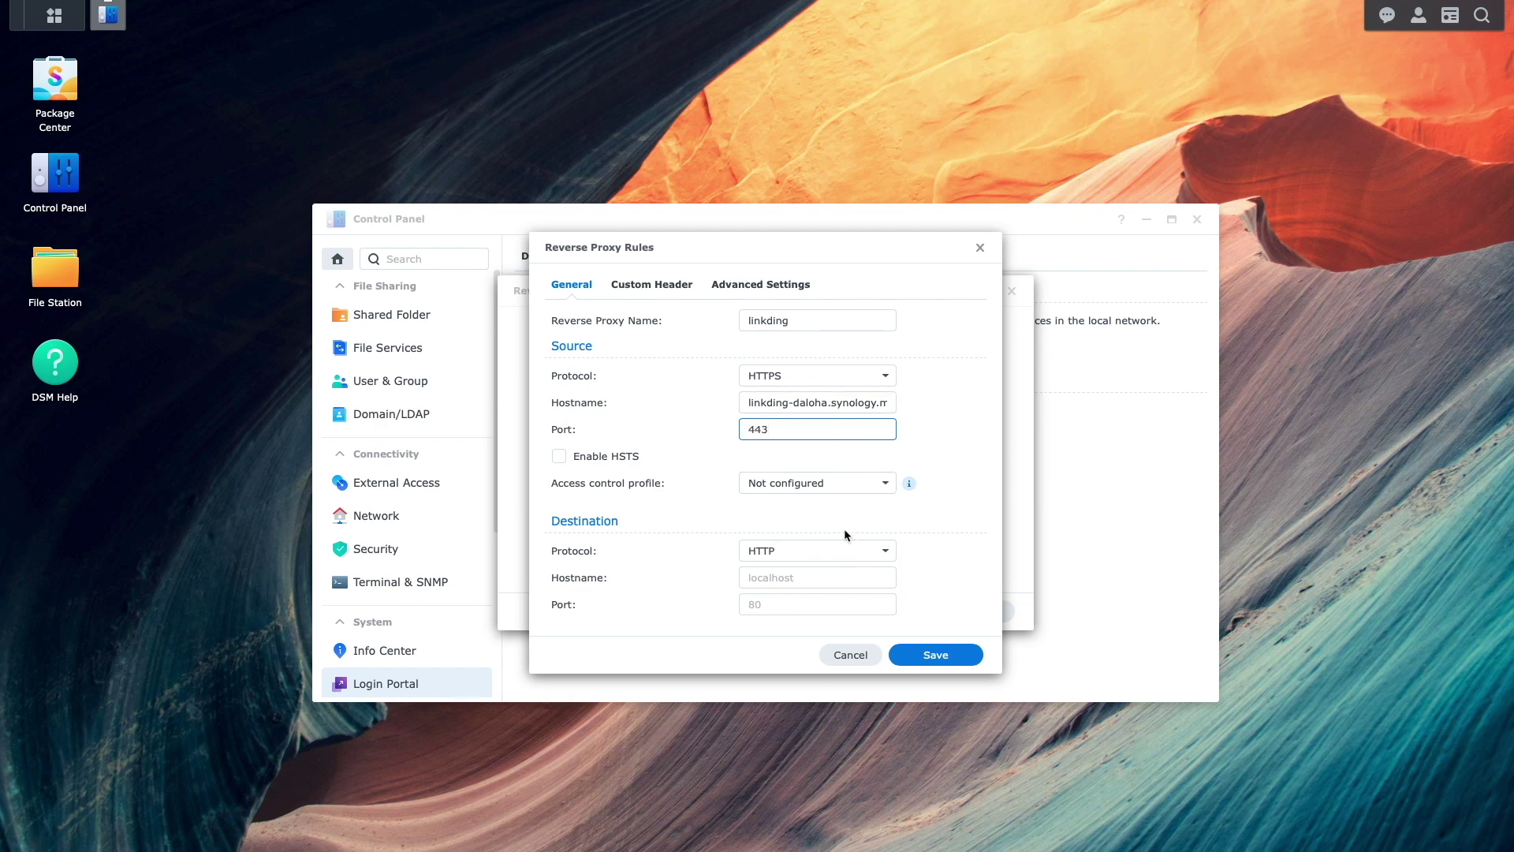
{"action": "left_click", "coordinate": [857, 576]}
{"action": "type", "text": "localhost"}
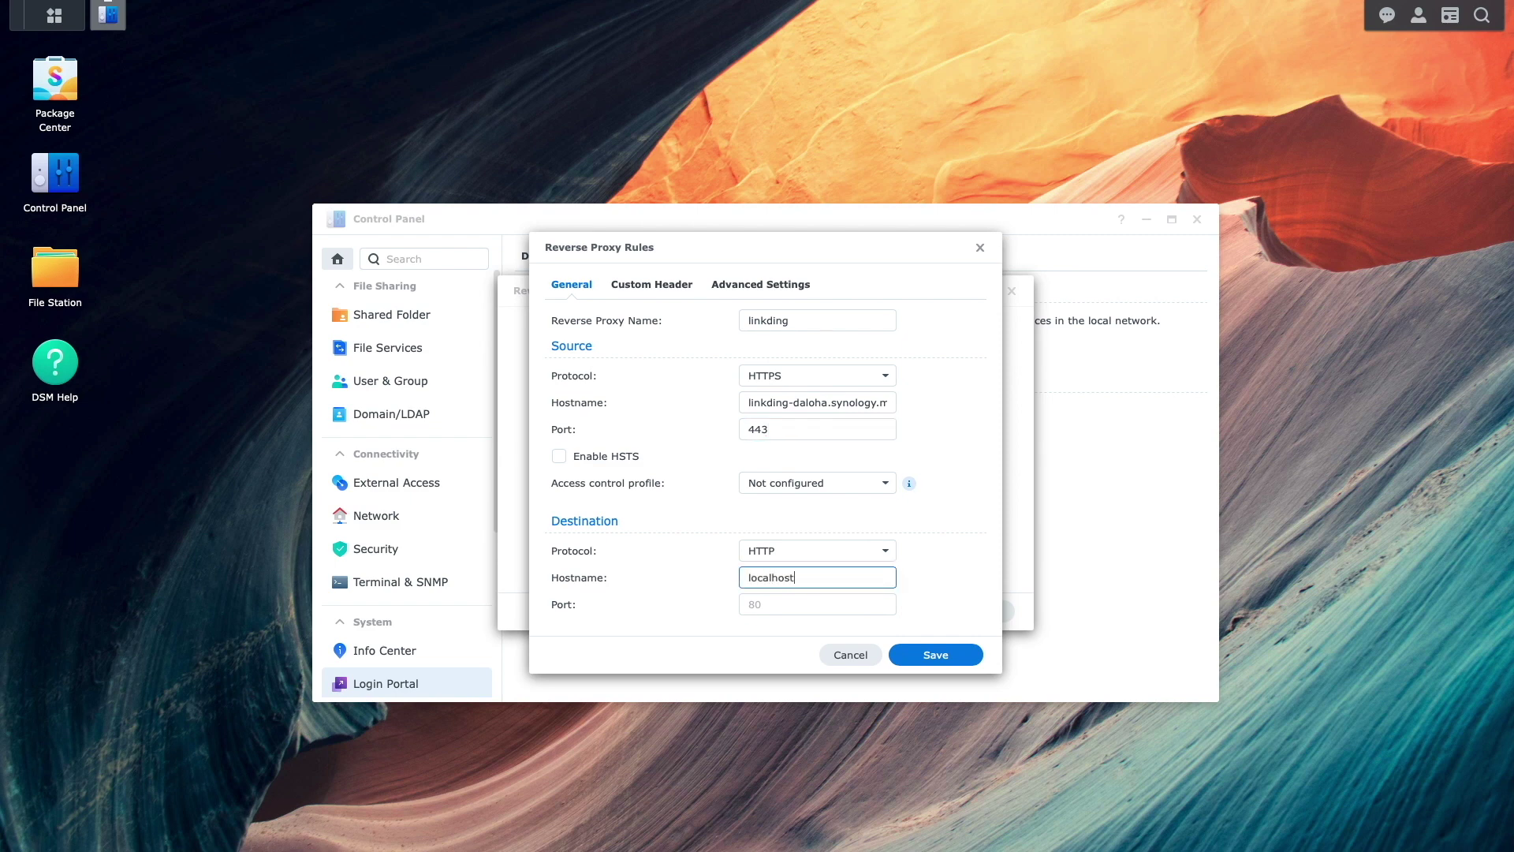
{"action": "key", "text": "Tab"}
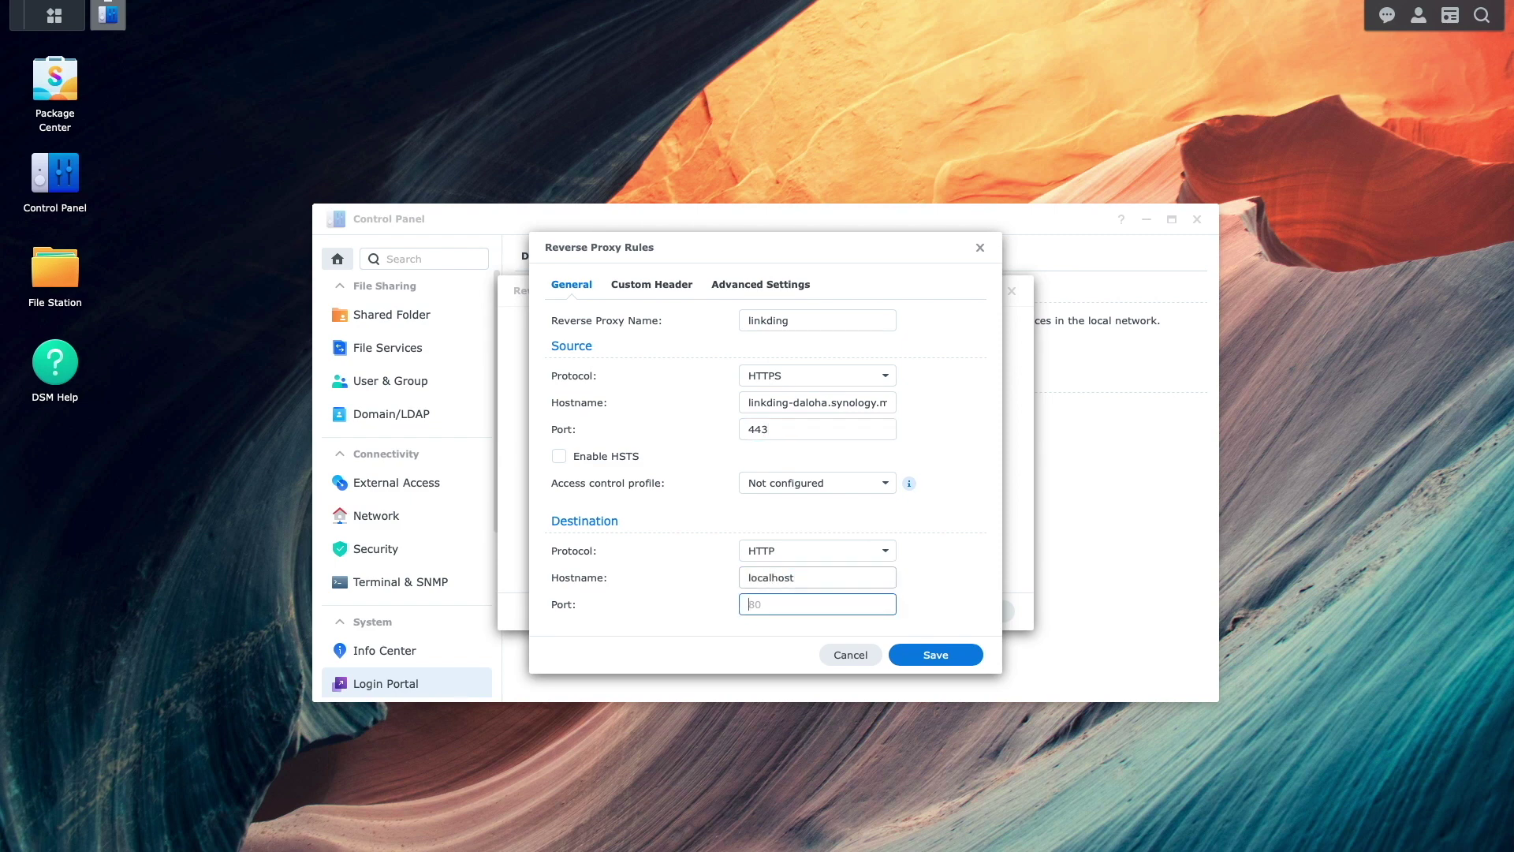
{"action": "type", "text": "9090"}
{"action": "left_click", "coordinate": [914, 655]}
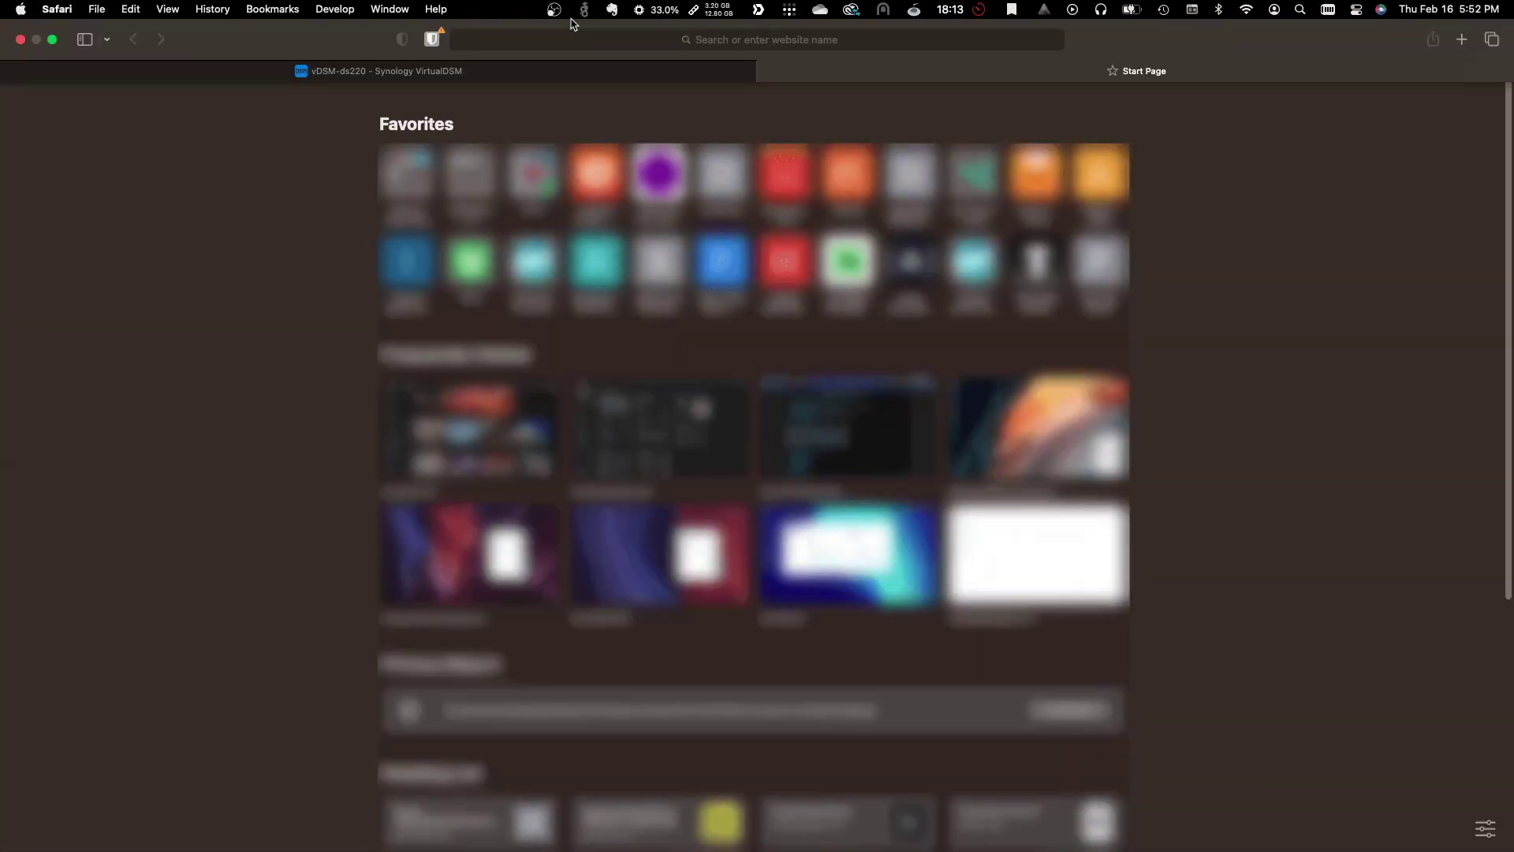
{"action": "left_click", "coordinate": [572, 40]}
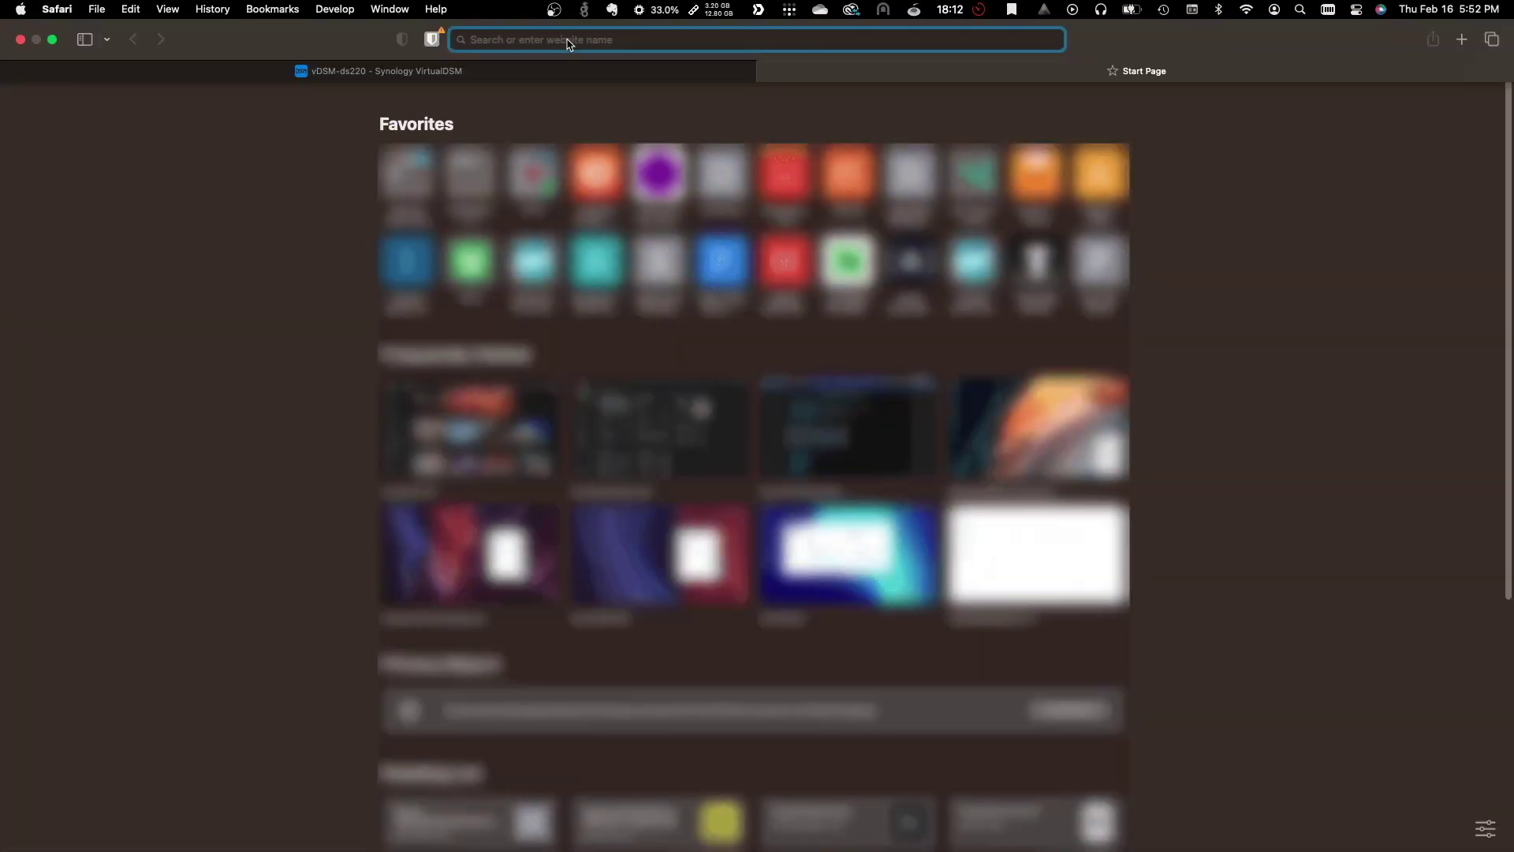
{"action": "type", "text": "https://linkding-daloha.synology.me"}
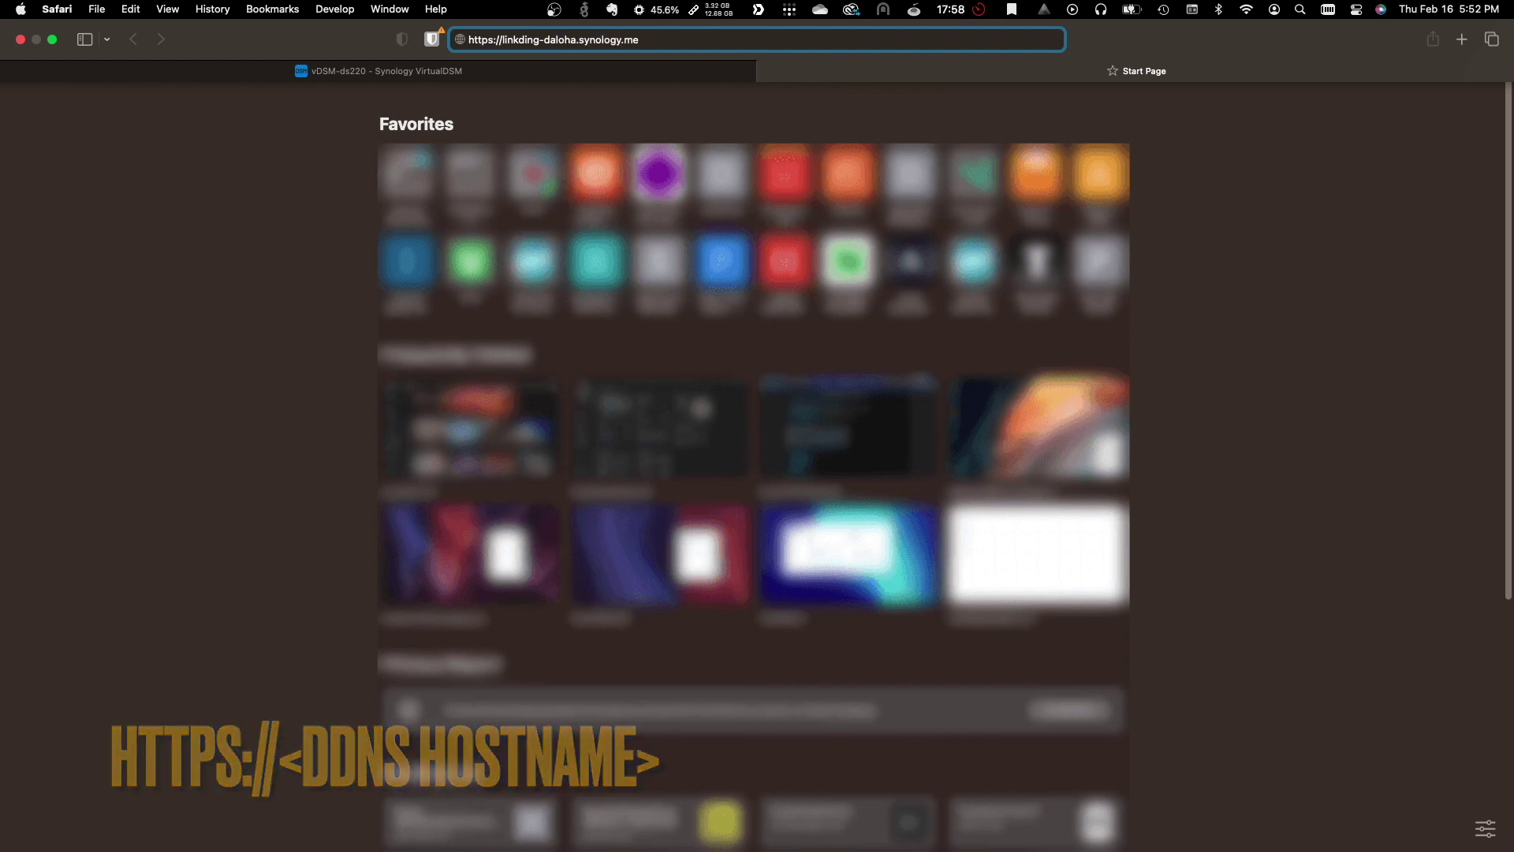
{"action": "key", "text": "Return"}
Sign in to Linkding with the account username and password to reach the bookmarks list
{"action": "type", "text": "ferd"}
{"action": "key", "text": "Tab"}
{"action": "type", "text": "p••••••••••"}
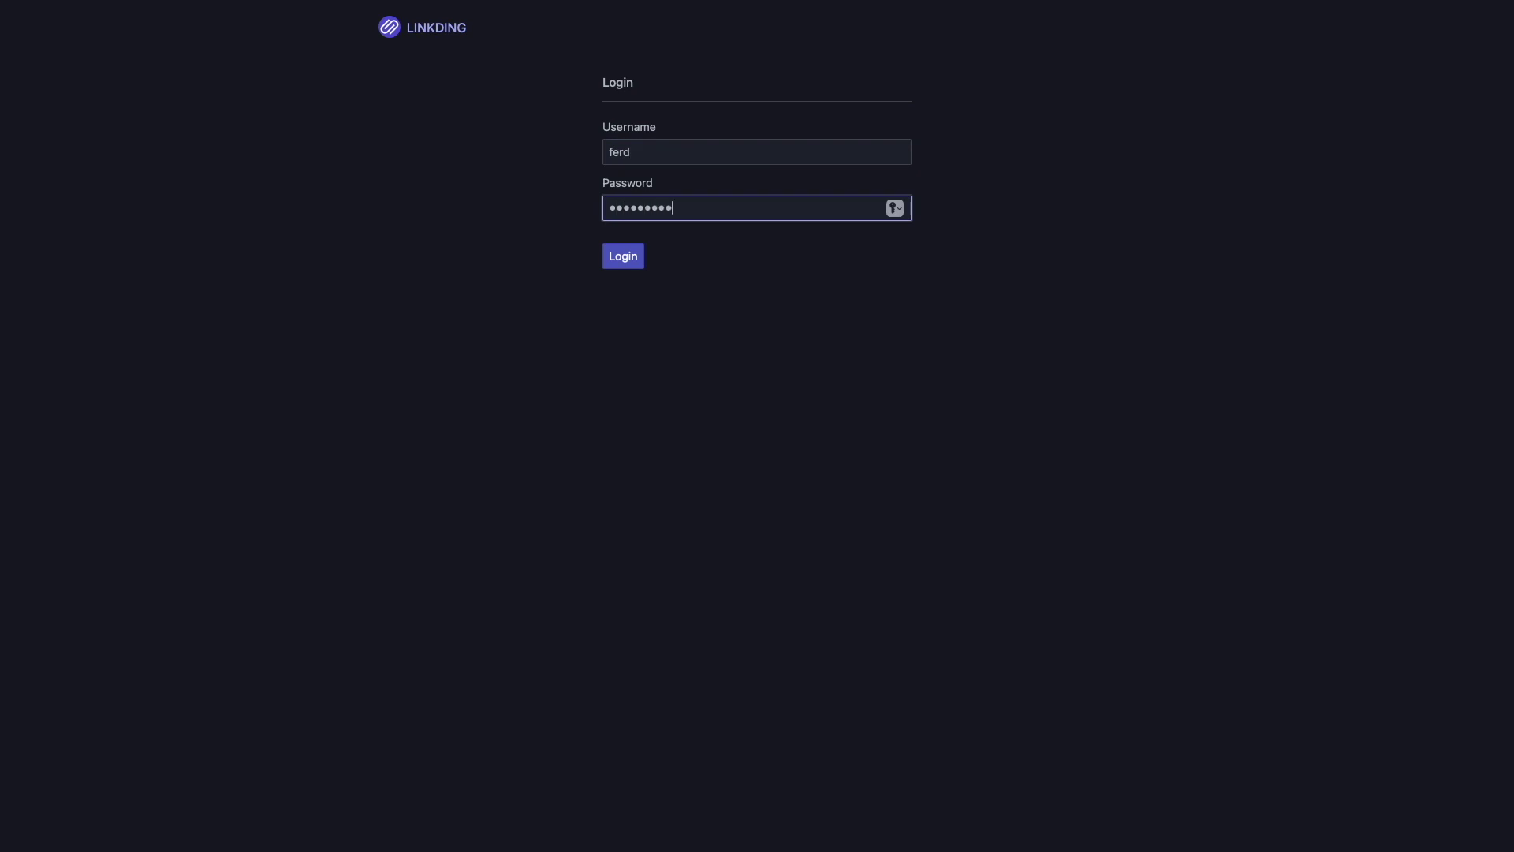
{"action": "key", "text": "Return"}
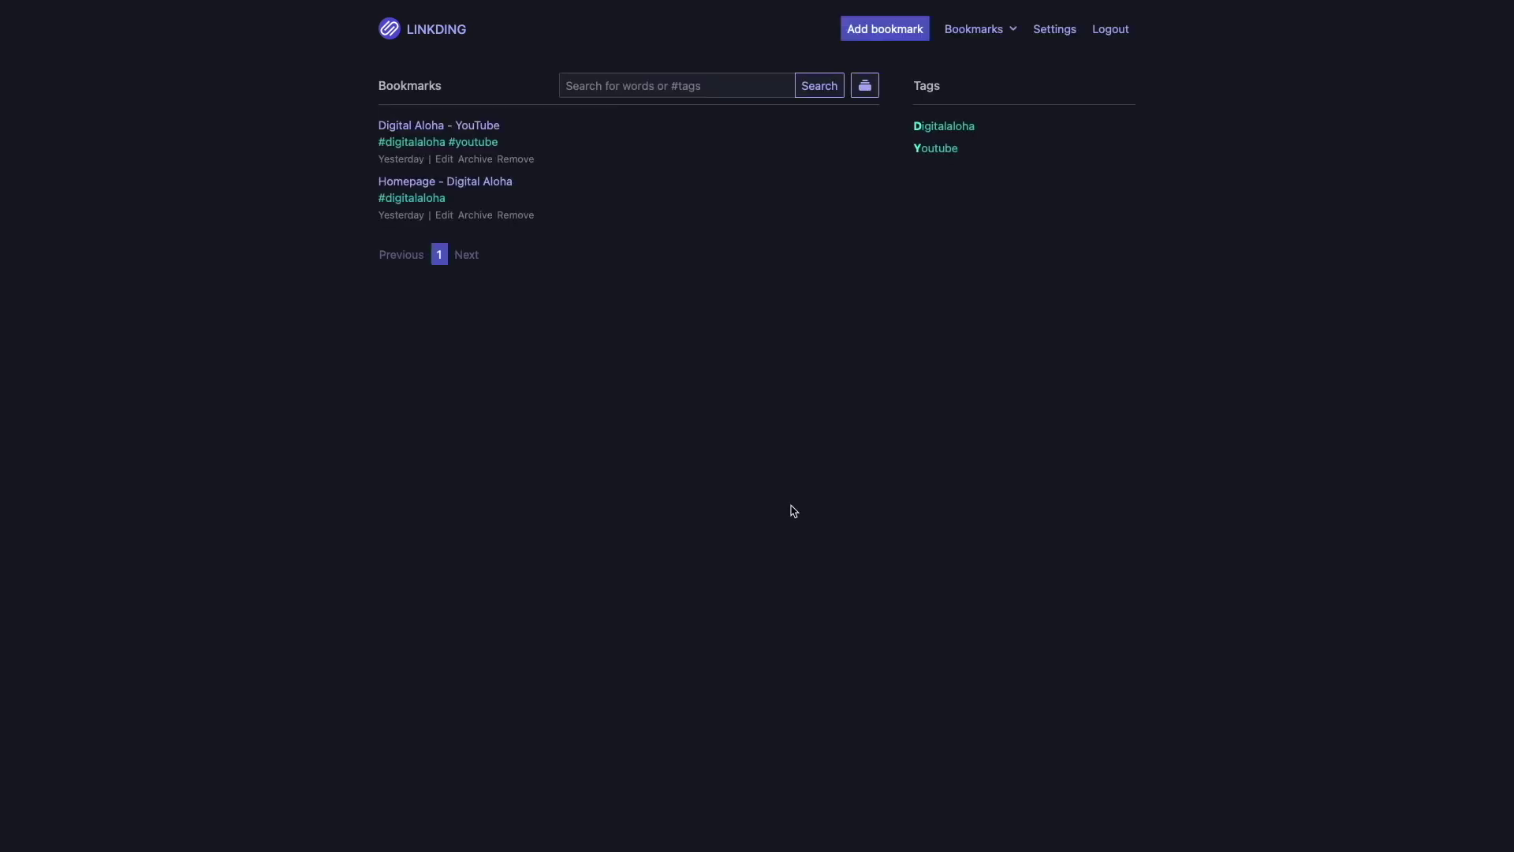